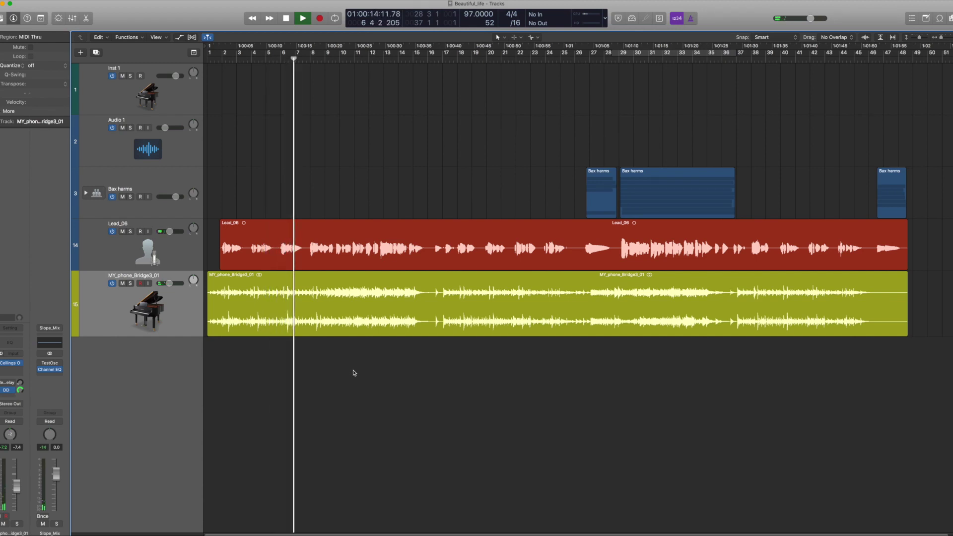
Step: Turn down the reverb sends on the piano and Lead_06 tracks
{"action": "mouse_move", "coordinate": [24, 392]}
{"action": "left_click_drag", "start_coordinate": [24, 392], "coordinate": [22, 446]}
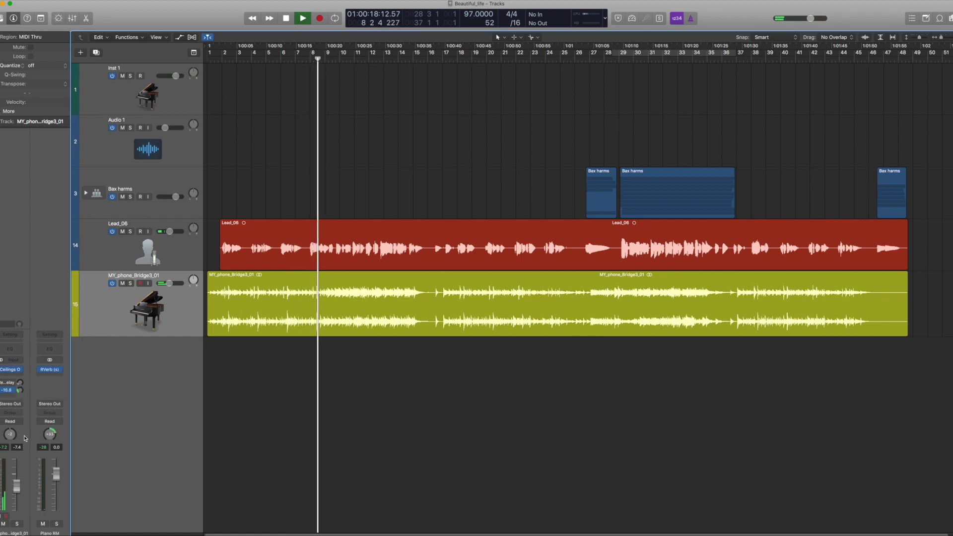
{"action": "left_click", "coordinate": [133, 250]}
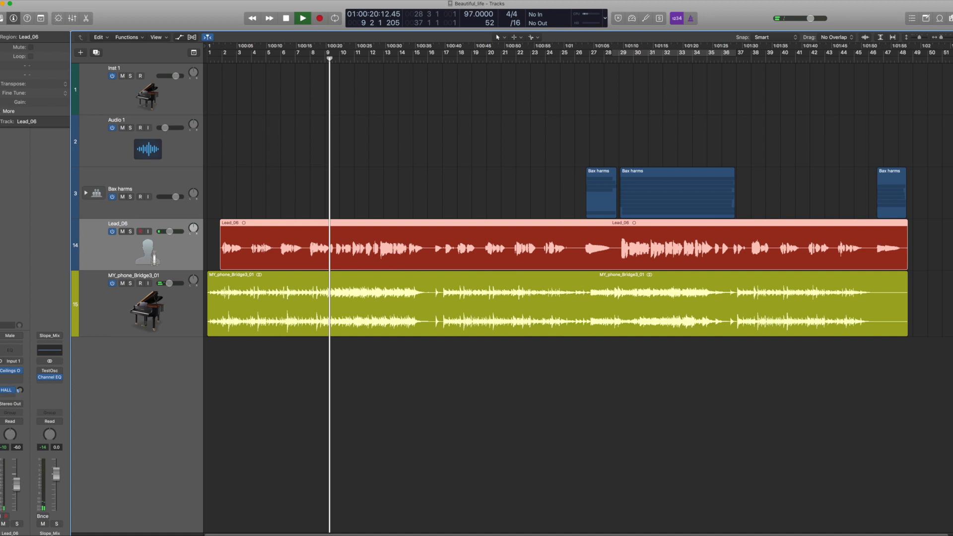
{"action": "left_click", "coordinate": [21, 395]}
{"action": "left_click_drag", "start_coordinate": [22, 397], "coordinate": [21, 400]}
Step: Stop playback, park the playhead at bar 2, and solo Lead_06
{"action": "key", "text": "space"}
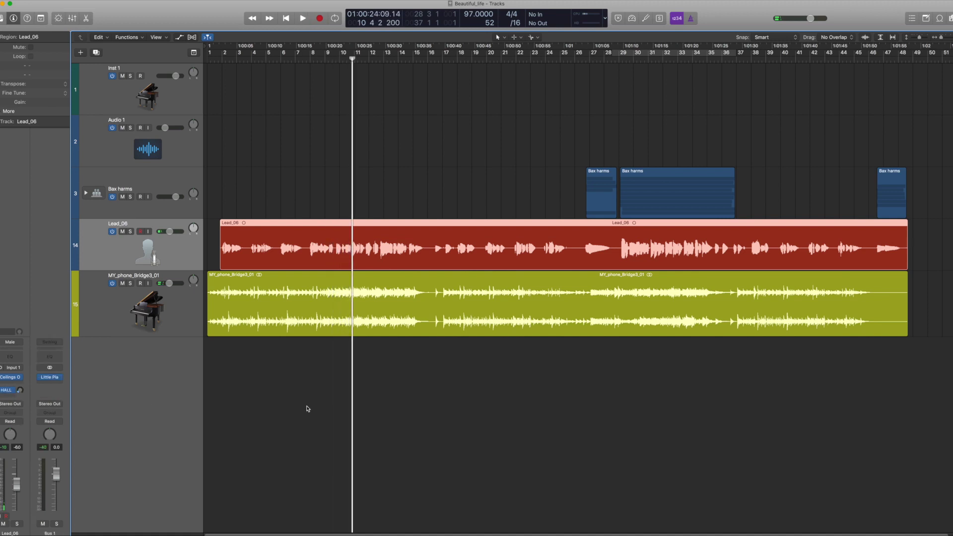
{"action": "key", "text": "Return"}
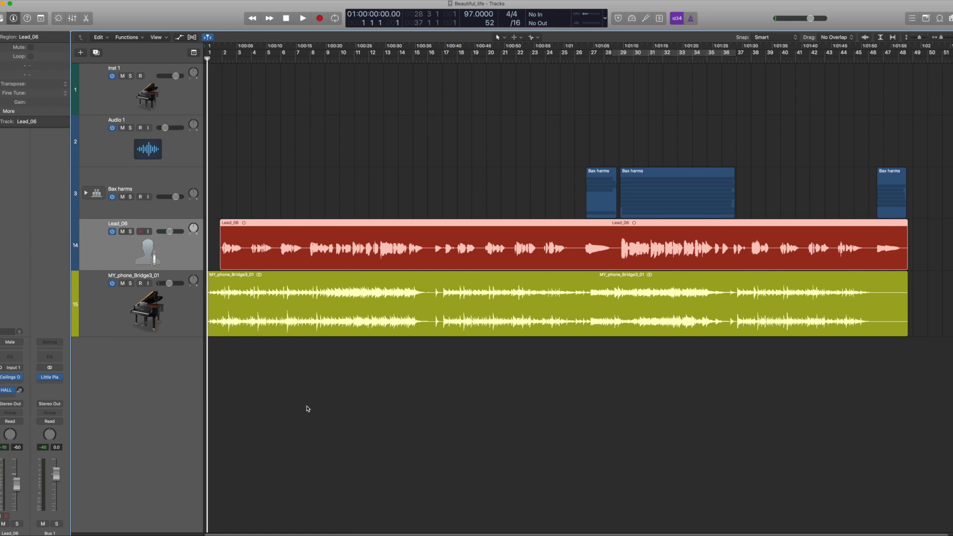
{"action": "key", "text": "period"}
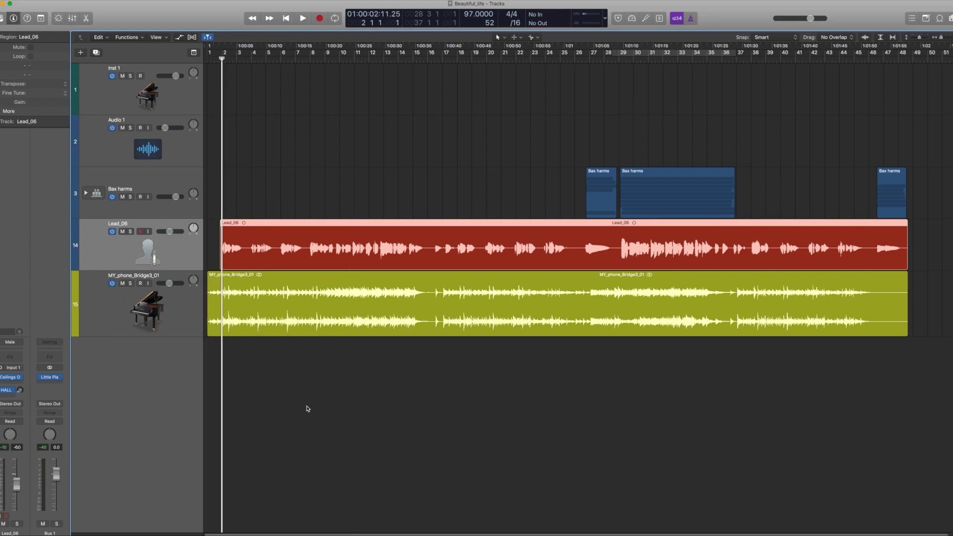
{"action": "left_click", "coordinate": [130, 232]}
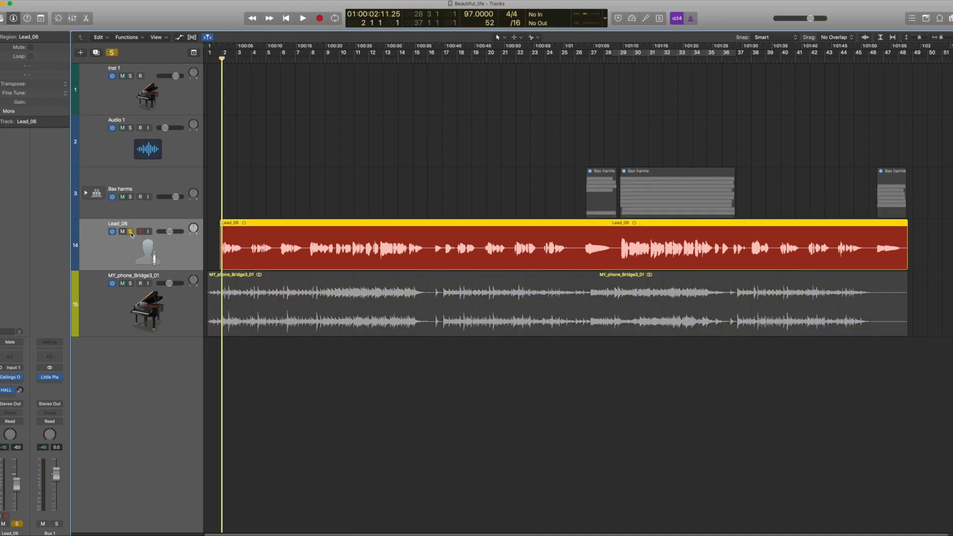
Step: Open Ceilings Of Sound PRO on Lead_06, centre its window, and audition with MY_phone_Bridge3_01 also soloed
{"action": "left_click", "coordinate": [11, 378]}
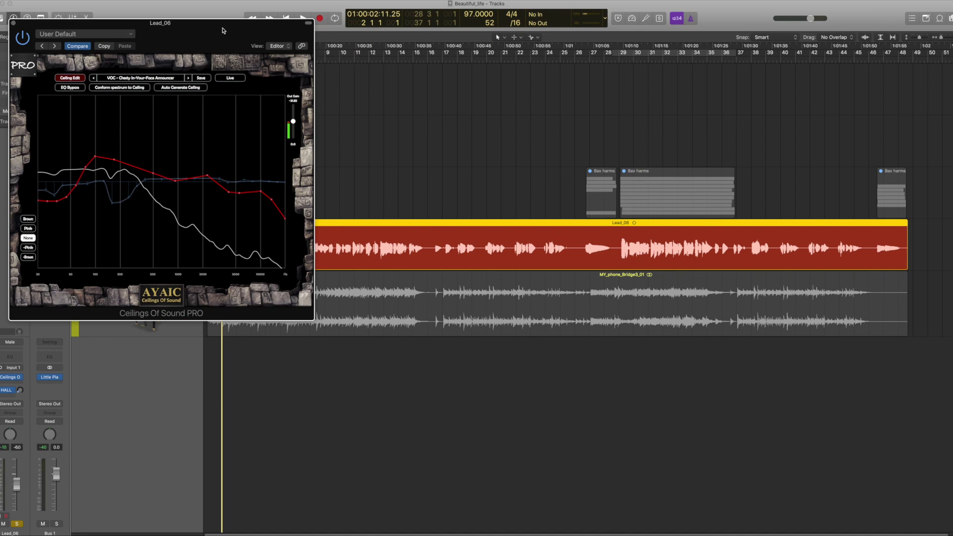
{"action": "left_click_drag", "start_coordinate": [222, 30], "coordinate": [544, 49]}
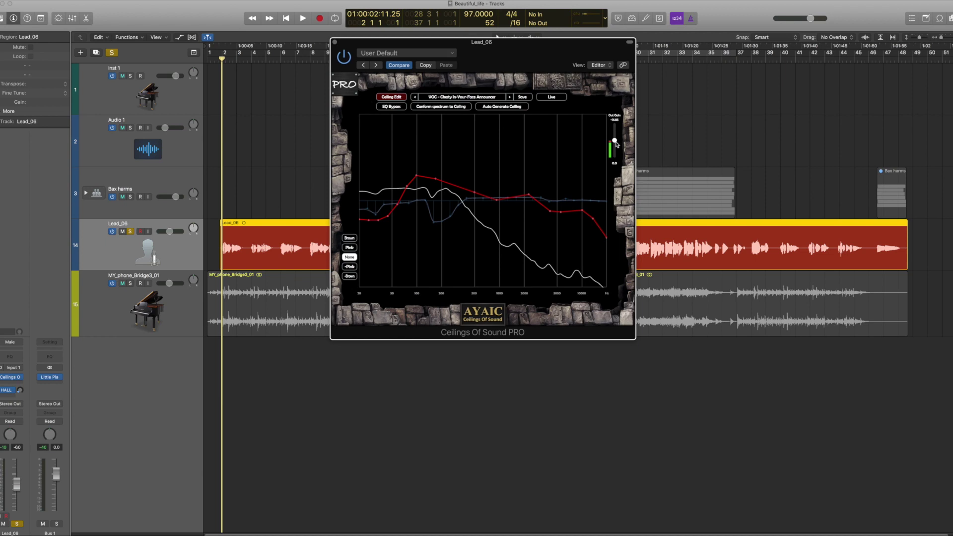
{"action": "key", "text": "space"}
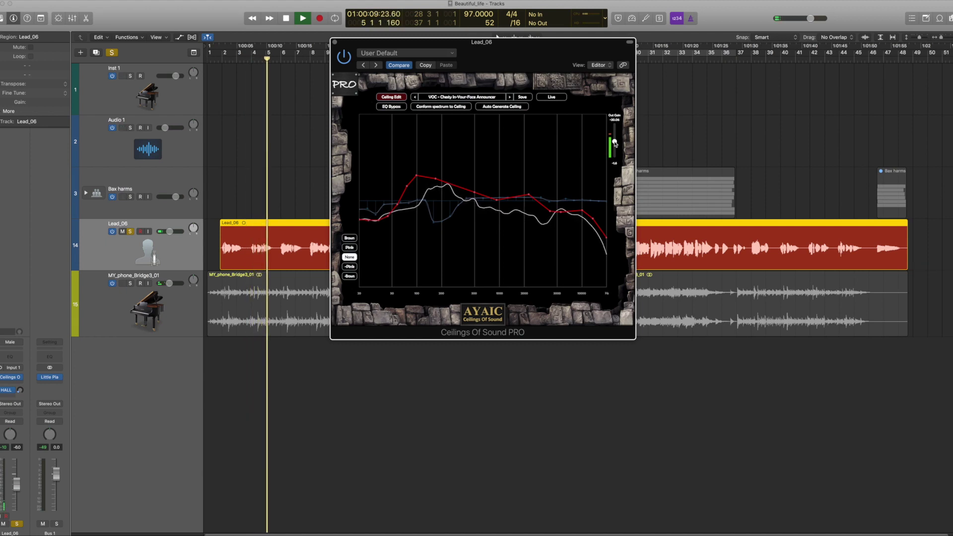
{"action": "left_click", "coordinate": [130, 284]}
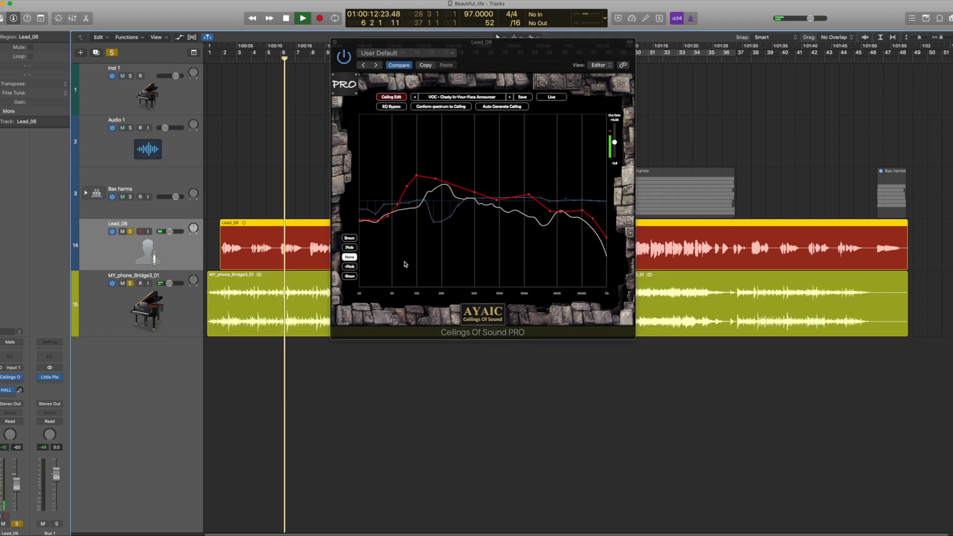
{"action": "left_click", "coordinate": [616, 144]}
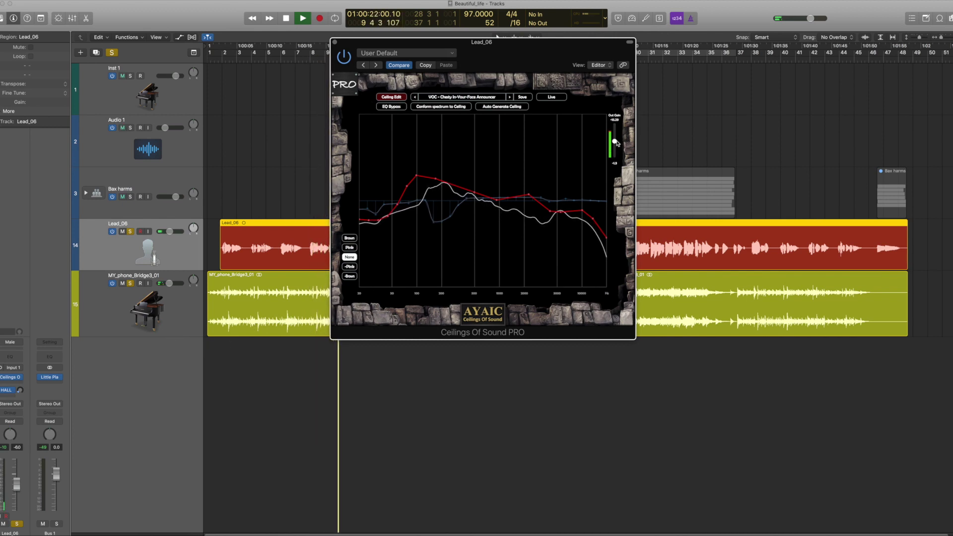
{"action": "key", "text": "space"}
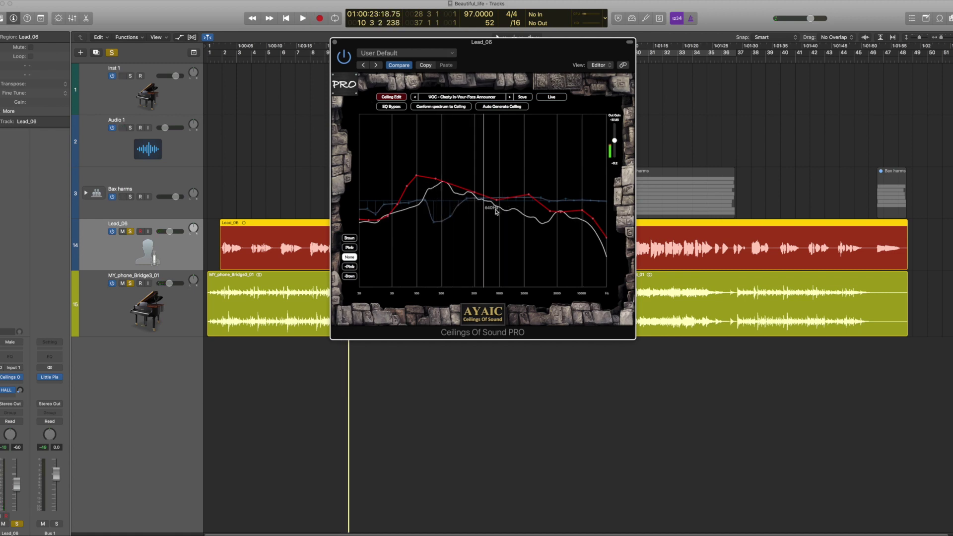
Step: Switch to EQ Edit and load Factory presets > VOCAL > VOC - Male Backing
{"action": "left_click", "coordinate": [392, 98]}
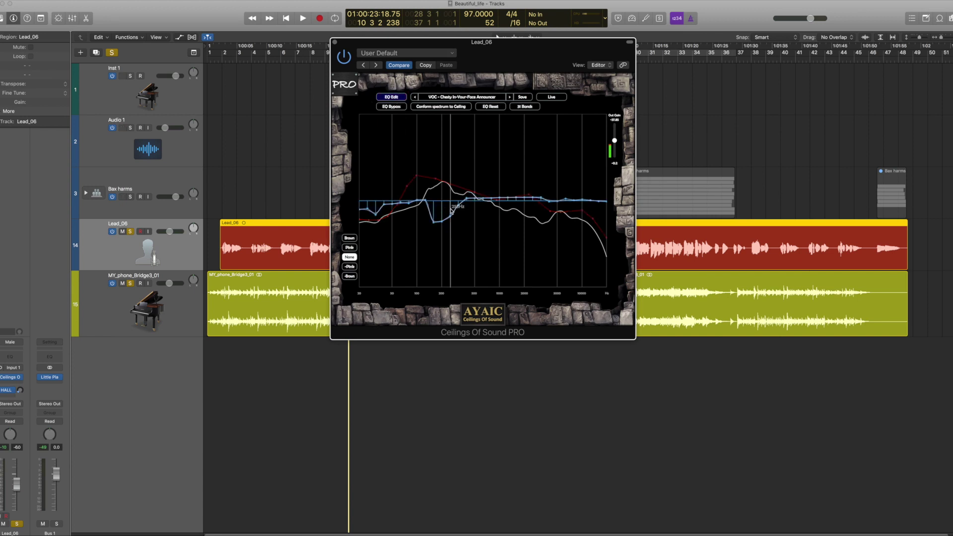
{"action": "left_click", "coordinate": [467, 99]}
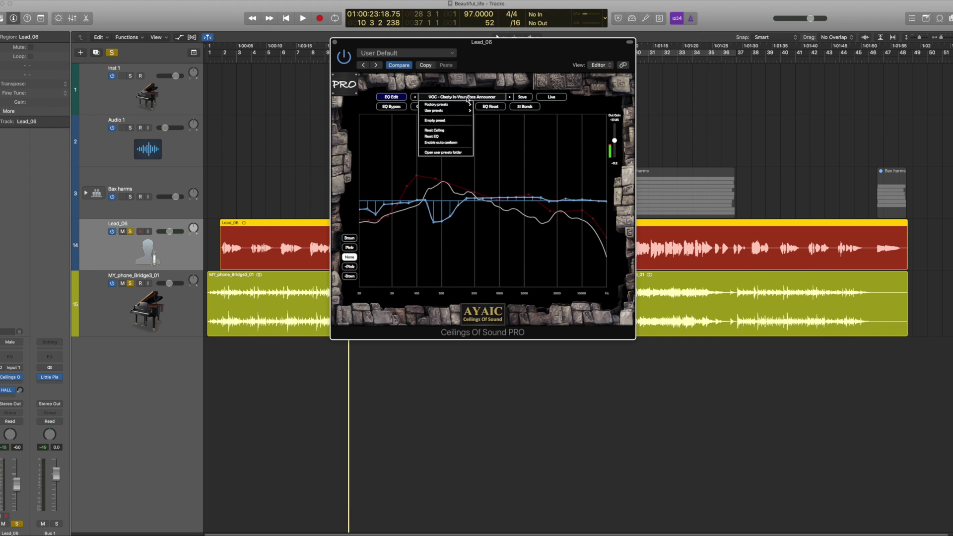
{"action": "mouse_move", "coordinate": [464, 106]}
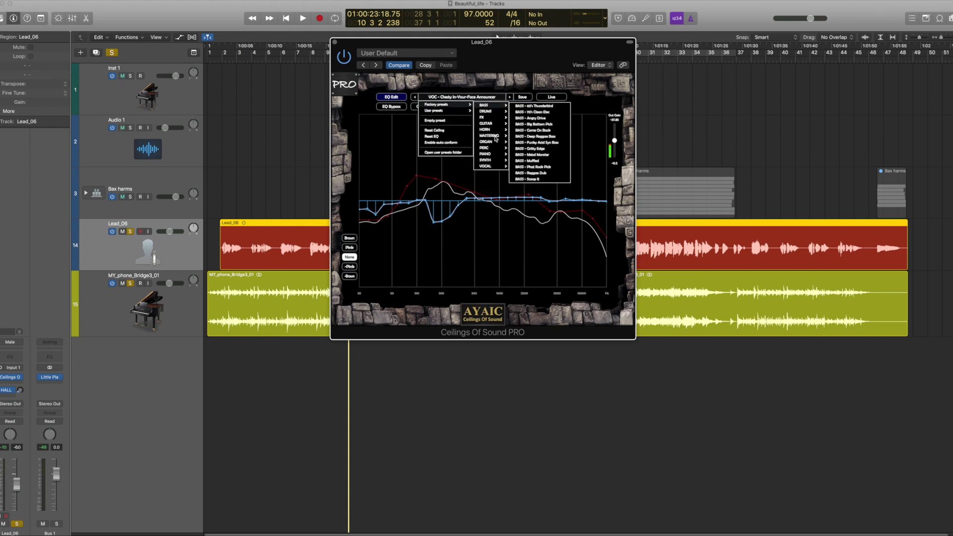
{"action": "mouse_move", "coordinate": [497, 156]}
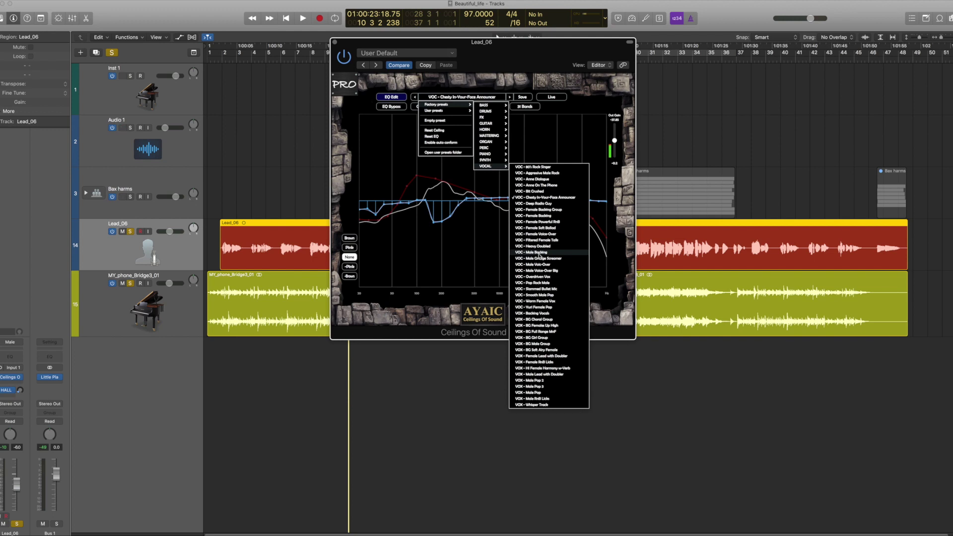
{"action": "left_click", "coordinate": [539, 253]}
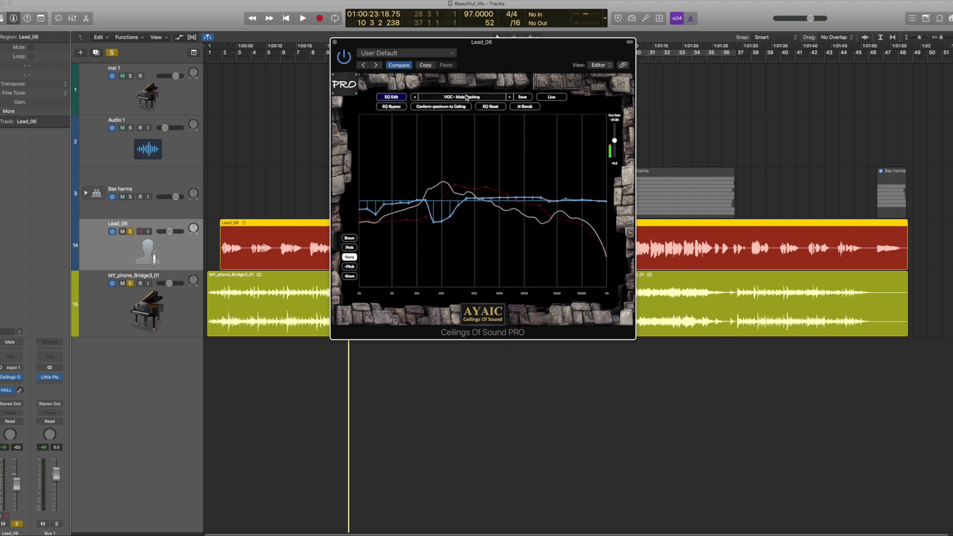
Step: Recall the plugin's default settings to flatten the EQ, and unsolo the piano
{"action": "left_click", "coordinate": [417, 54]}
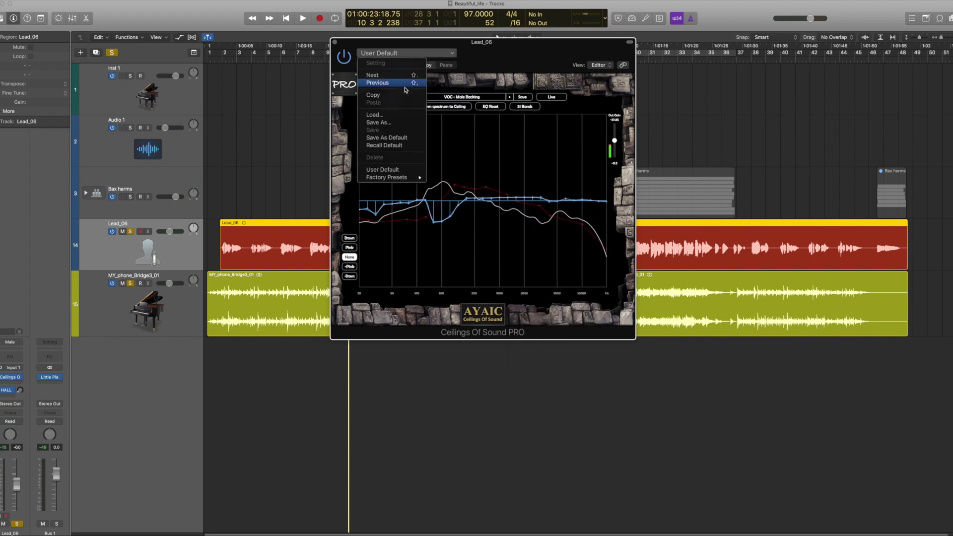
{"action": "left_click", "coordinate": [400, 148]}
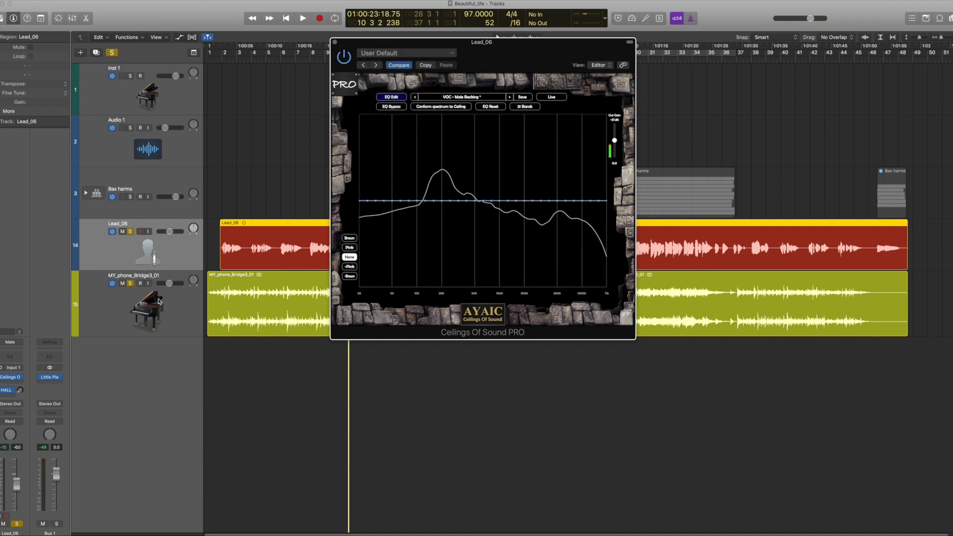
{"action": "left_click", "coordinate": [130, 283]}
Step: During playback, conform the spectrum to the Male Backing ceiling and lower Out Gain slightly
{"action": "key", "text": "space"}
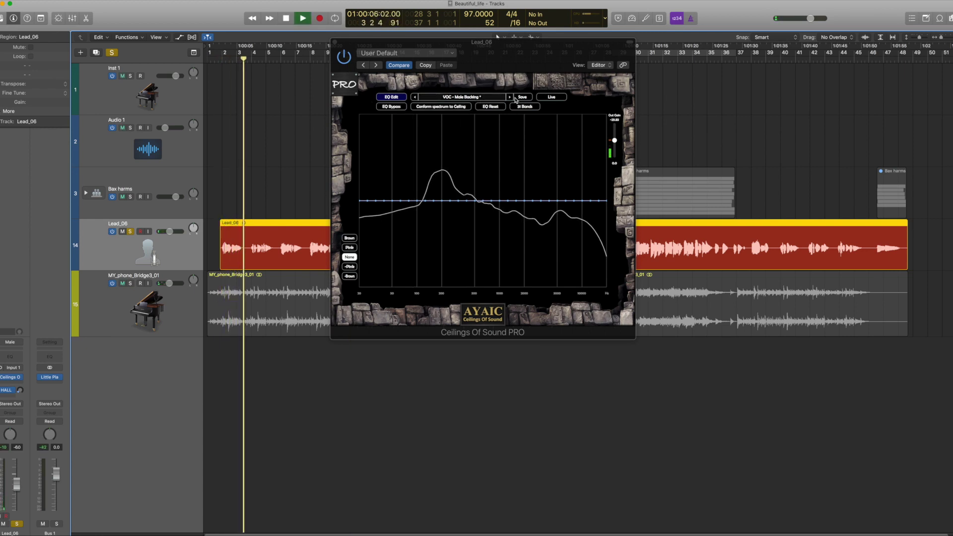
{"action": "left_click", "coordinate": [457, 107]}
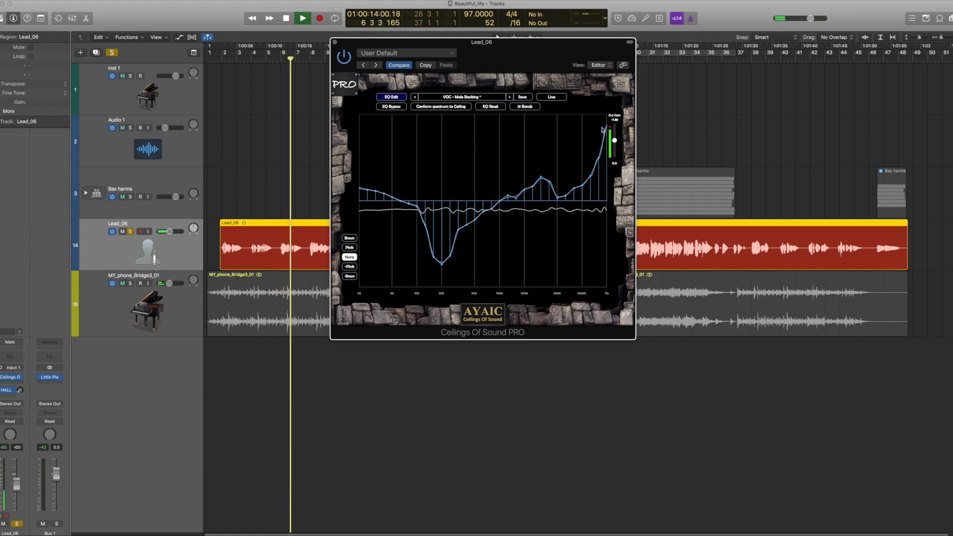
{"action": "left_click_drag", "start_coordinate": [614, 141], "coordinate": [615, 145]}
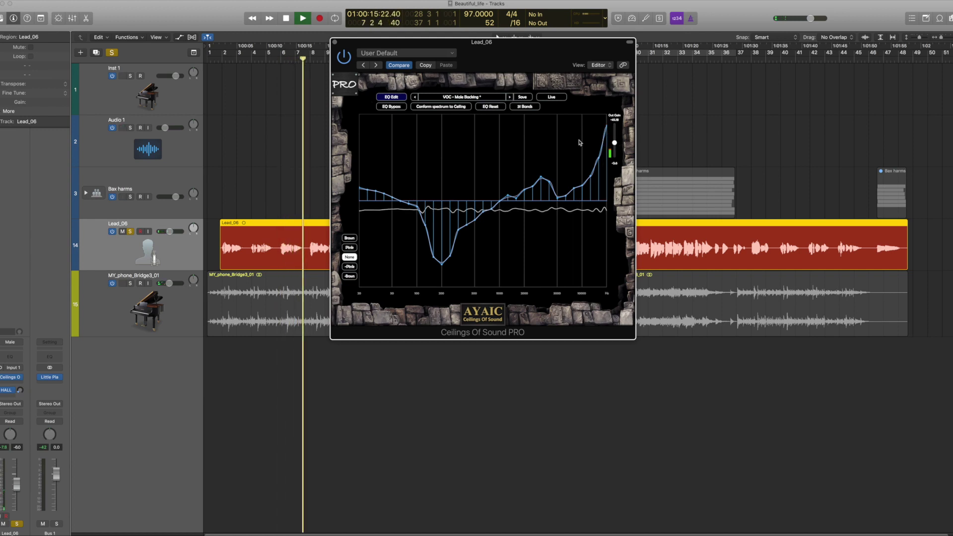
Step: Conform the EQ to VOC - Male Grunge Screamer, then to VOC - Male Voice-Over Biz
{"action": "left_click", "coordinate": [509, 97]}
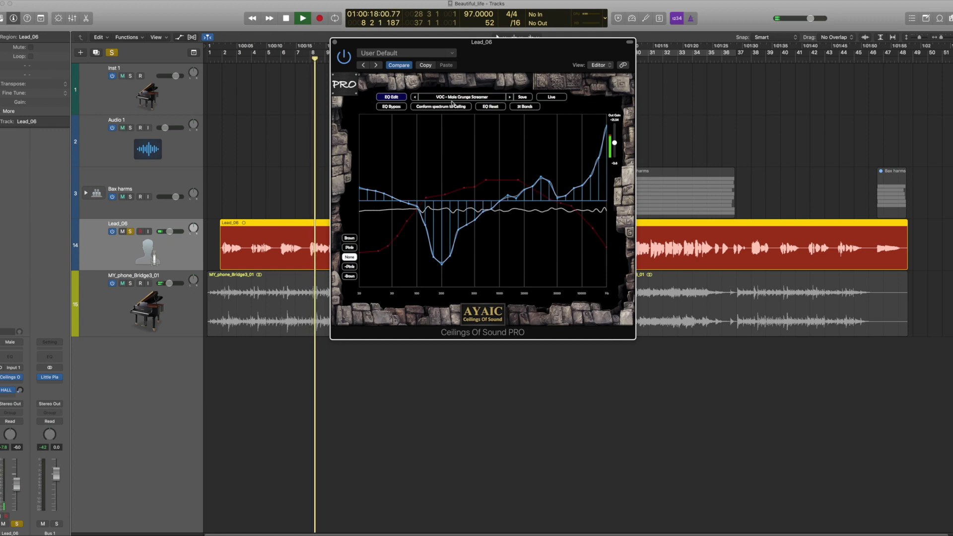
{"action": "left_click", "coordinate": [451, 107]}
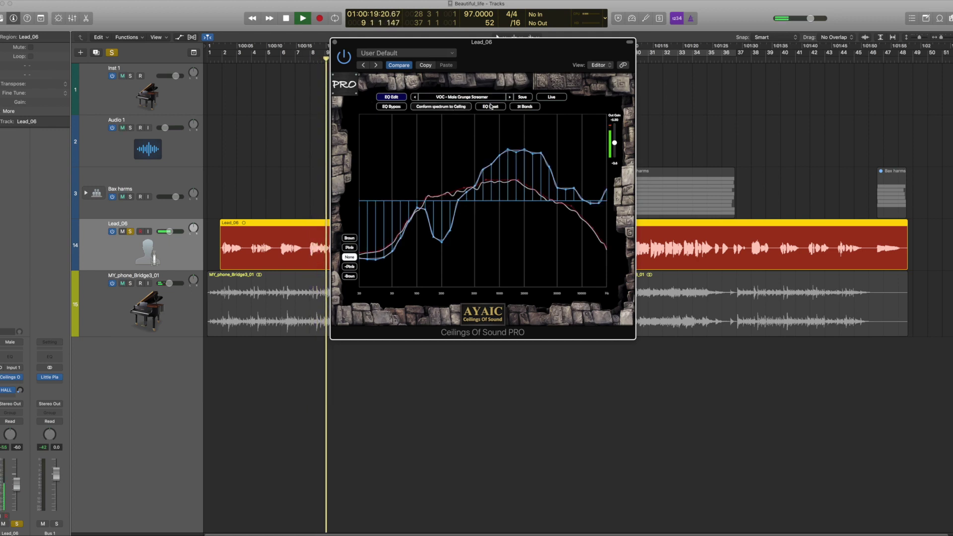
{"action": "left_click", "coordinate": [509, 98]}
{"action": "left_click", "coordinate": [430, 107]}
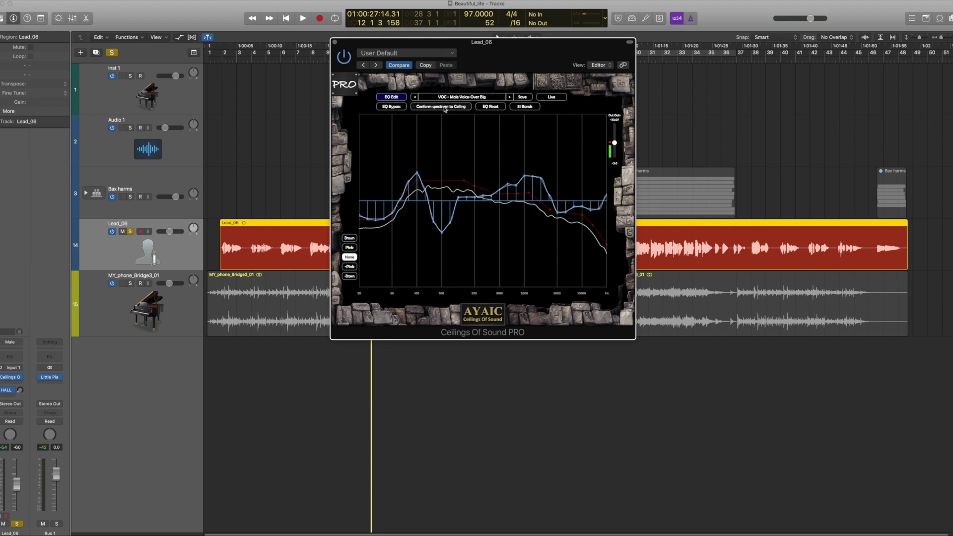
Step: Audition the Voice-Over Biz EQ from the vocal's start and again from near bar 2
{"action": "key", "text": "shift+space"}
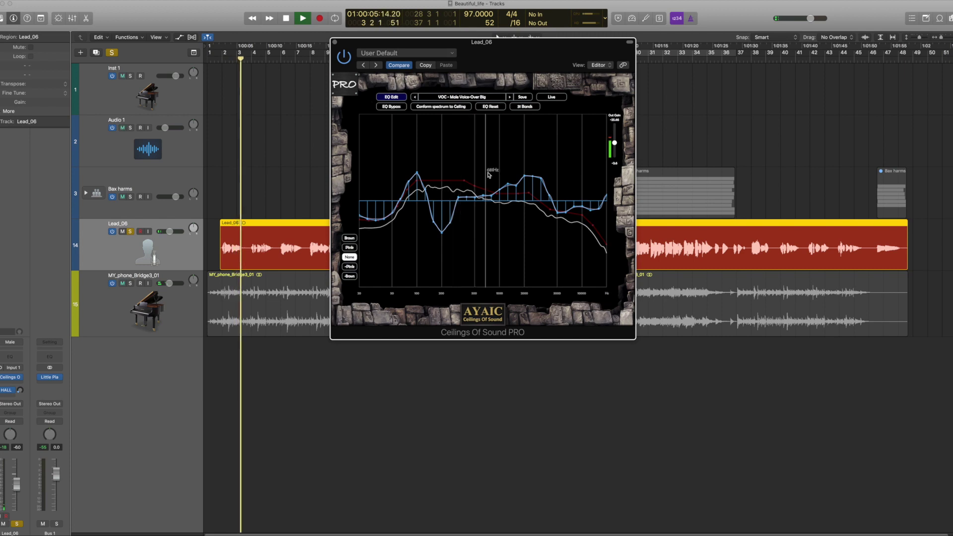
{"action": "key", "text": "space"}
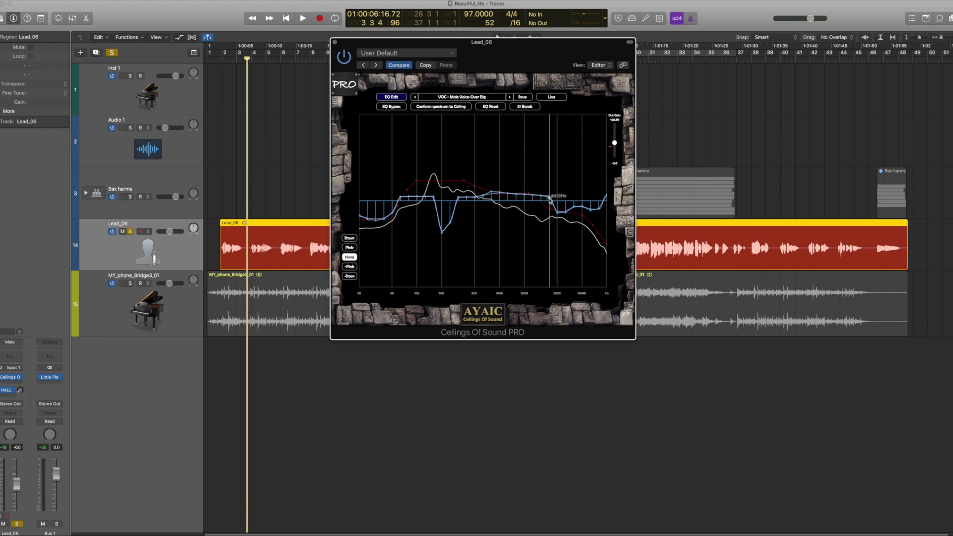
{"action": "key", "text": "space"}
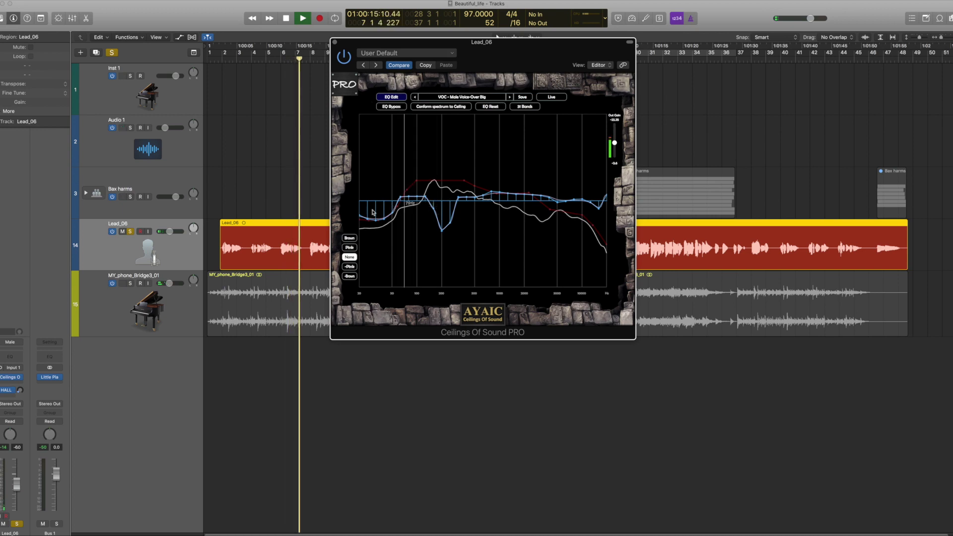
Step: Solo and select the MY_phone_Bridge3_01 piano, unsolo Lead_06, and play from the project start
{"action": "left_click", "coordinate": [130, 283]}
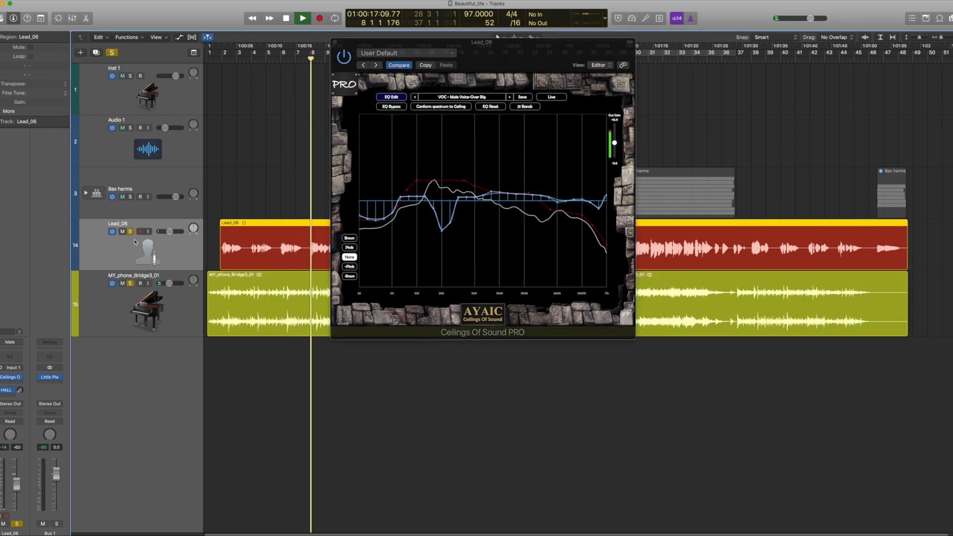
{"action": "left_click", "coordinate": [167, 313]}
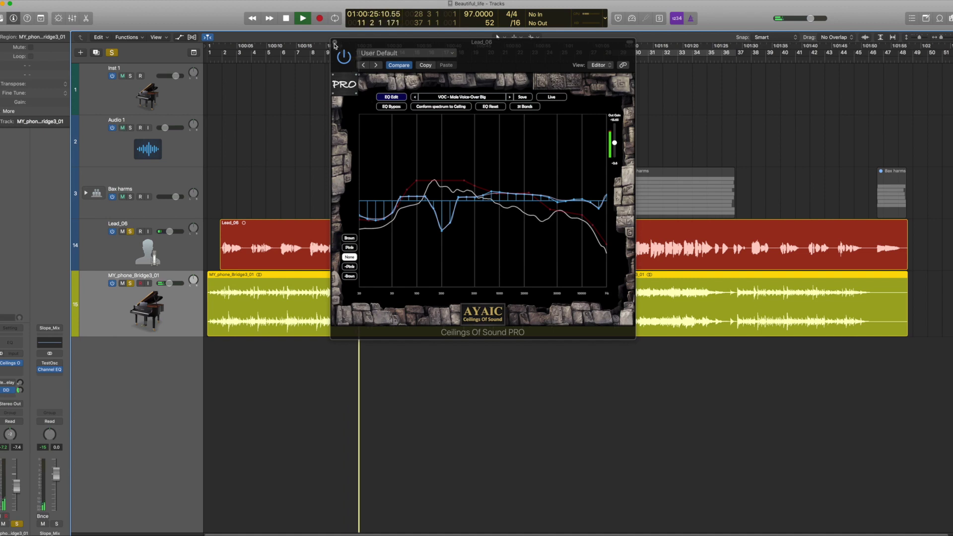
{"action": "left_click", "coordinate": [131, 232]}
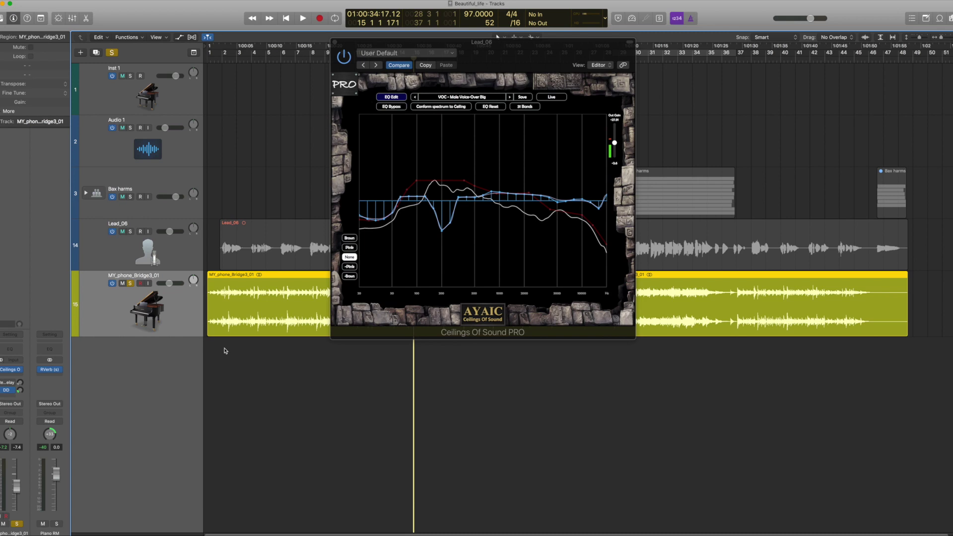
{"action": "key", "text": "Return"}
{"action": "key", "text": "space"}
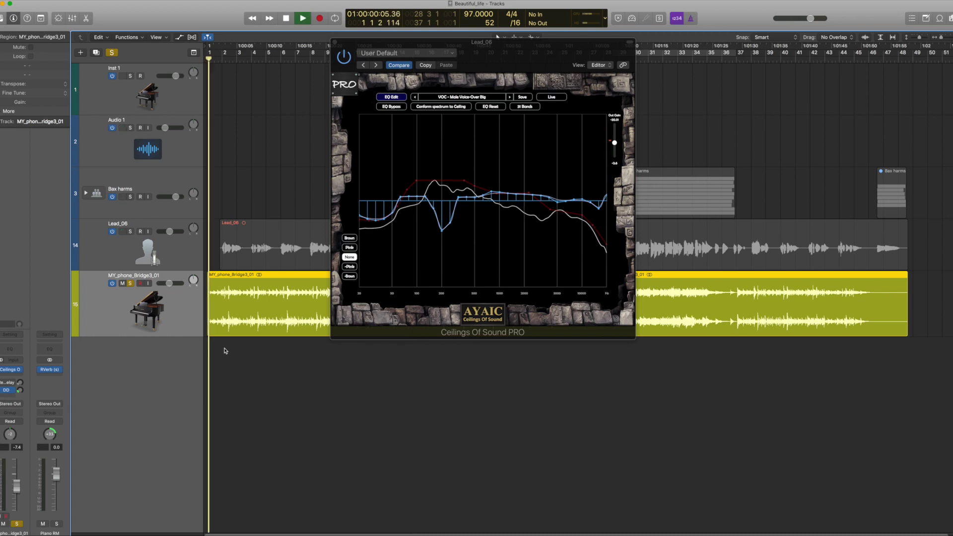
Step: On the piano's Ceilings Of Sound PRO, flatten the low-band and 300 Hz EQ cuts, then stop playback
{"action": "left_click", "coordinate": [19, 370]}
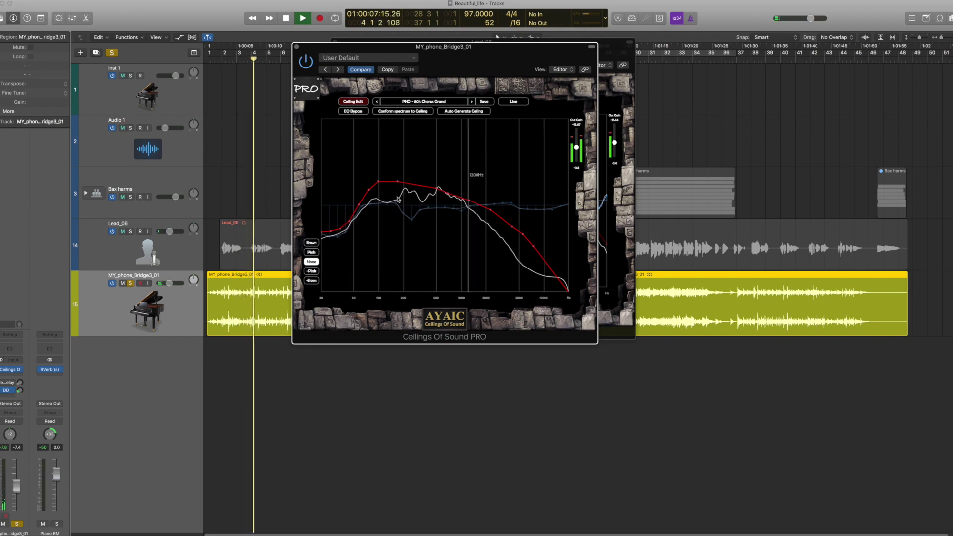
{"action": "left_click", "coordinate": [367, 101]}
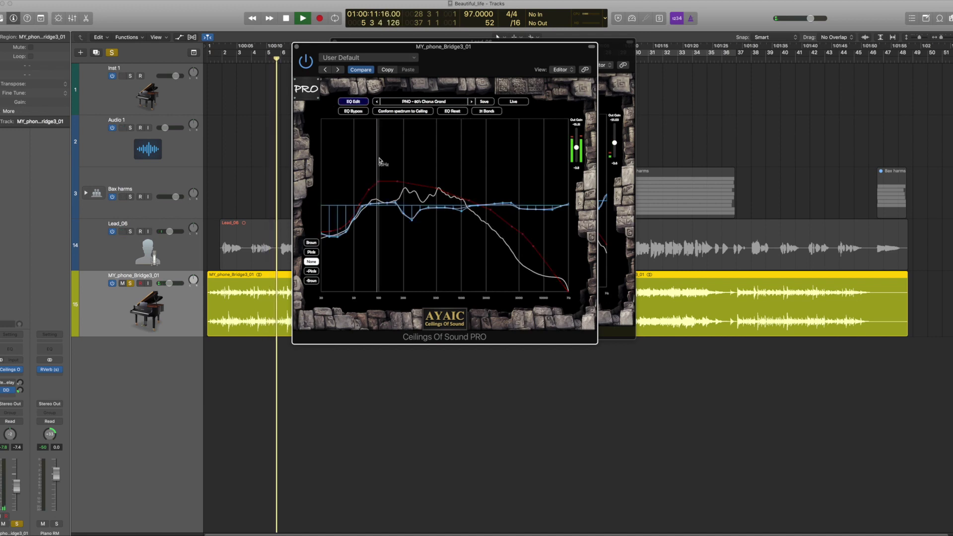
{"action": "left_click_drag", "start_coordinate": [365, 211], "coordinate": [323, 217]}
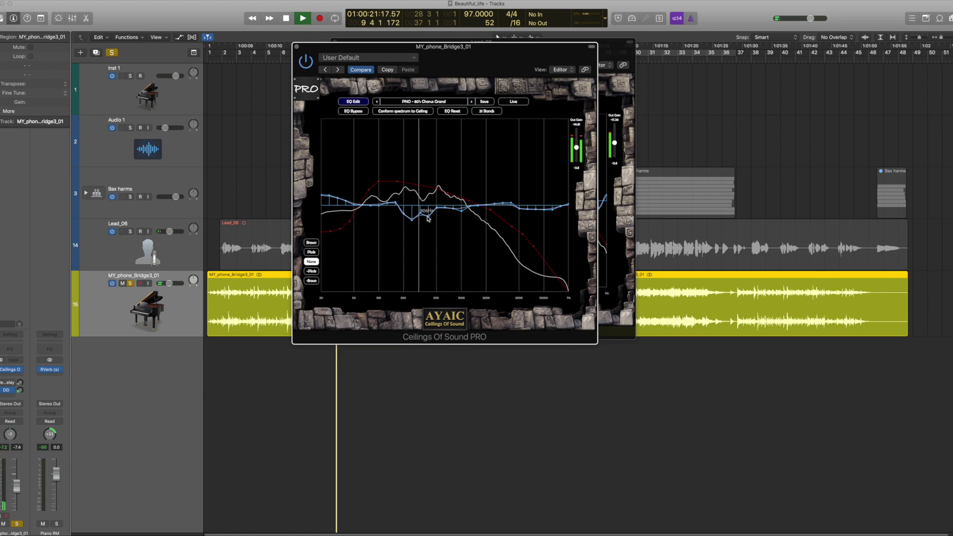
{"action": "left_click_drag", "start_coordinate": [433, 217], "coordinate": [390, 204]}
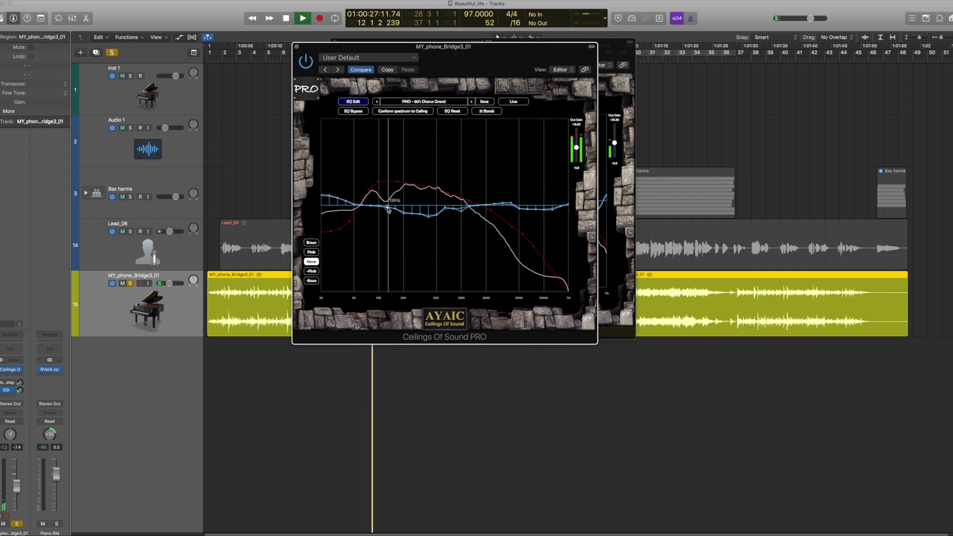
{"action": "key", "text": "space"}
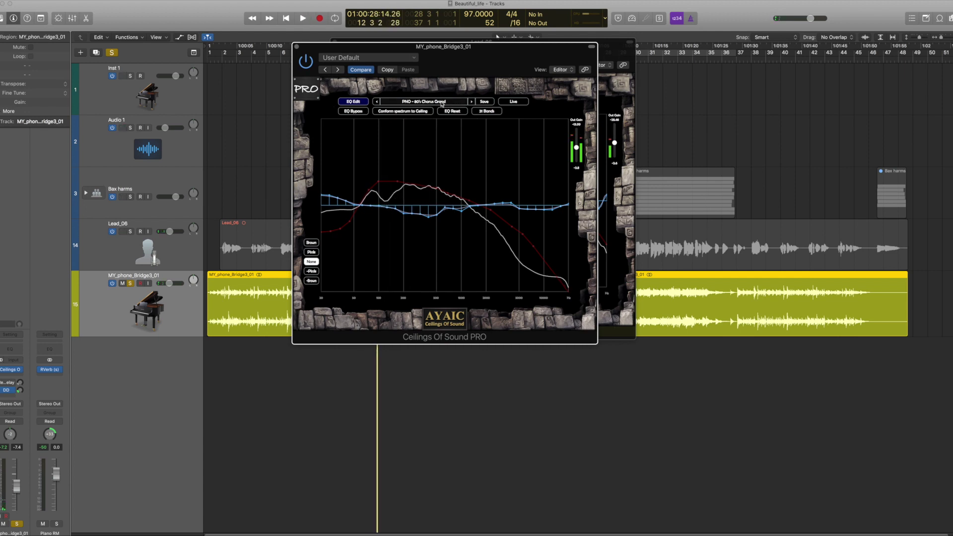
{"action": "left_click", "coordinate": [437, 103]}
Step: Load the PIANO ceiling PNO - Background Pop Chords, conform the EQ, and play from the start
{"action": "mouse_move", "coordinate": [430, 109]}
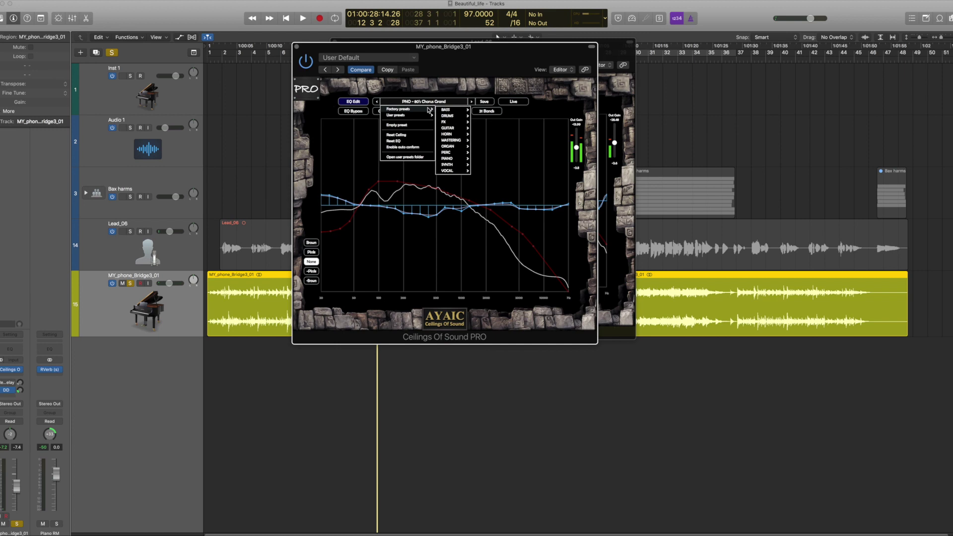
{"action": "mouse_move", "coordinate": [467, 161]}
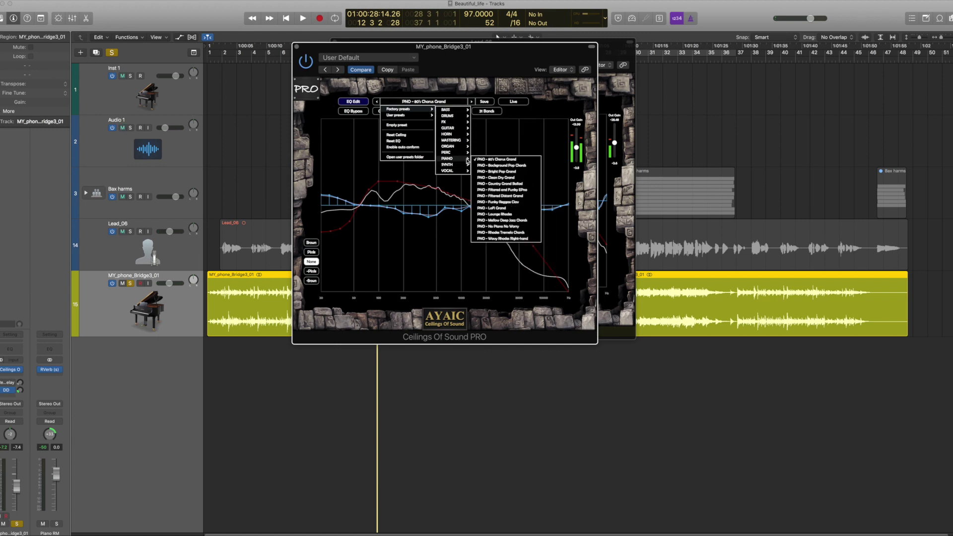
{"action": "left_click", "coordinate": [501, 166]}
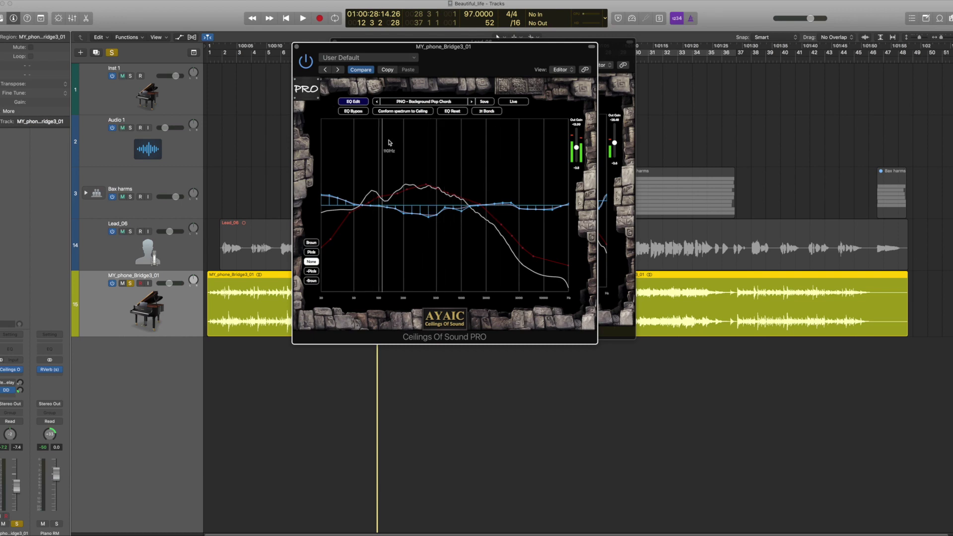
{"action": "left_click", "coordinate": [395, 111]}
{"action": "key", "text": "Return"}
{"action": "key", "text": "space"}
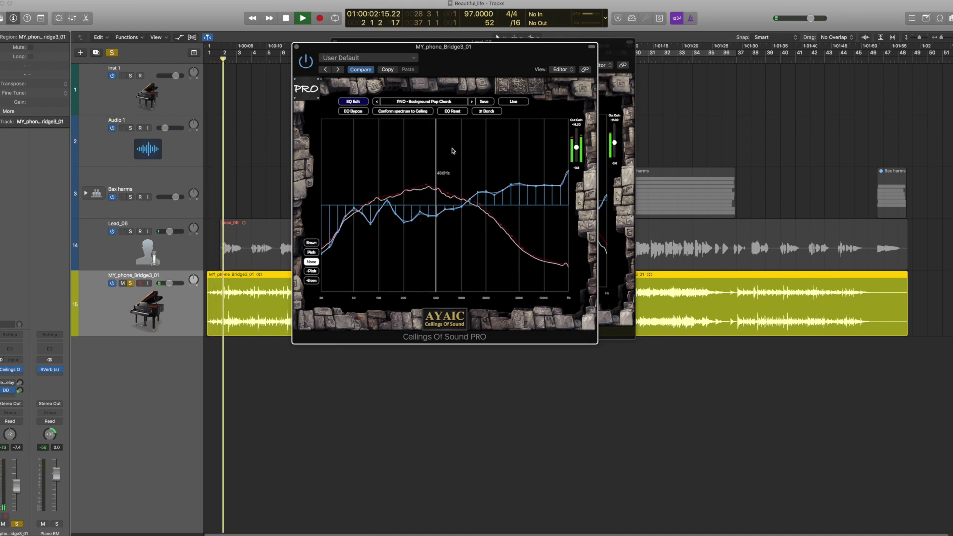
Step: Conform to PNO - Bright Pop Grand, then PNO - Clean Dry Grand, flattening the 160–200 Hz peak and 1 kHz dip
{"action": "left_click", "coordinate": [471, 102]}
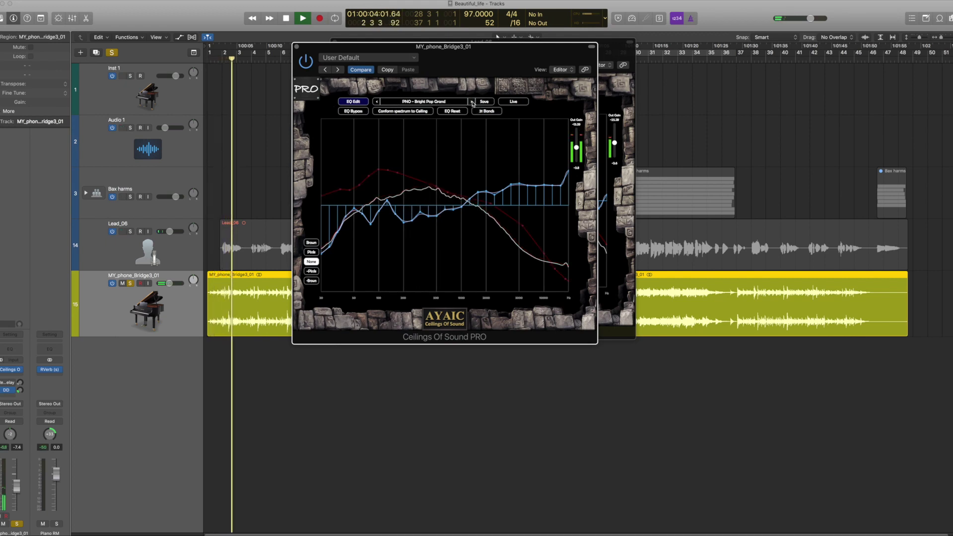
{"action": "left_click", "coordinate": [397, 113]}
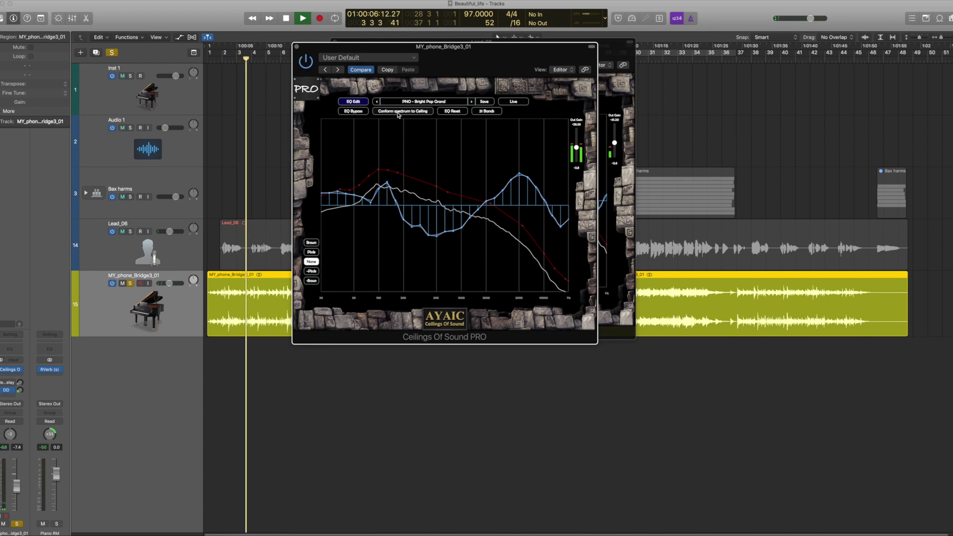
{"action": "left_click", "coordinate": [471, 101]}
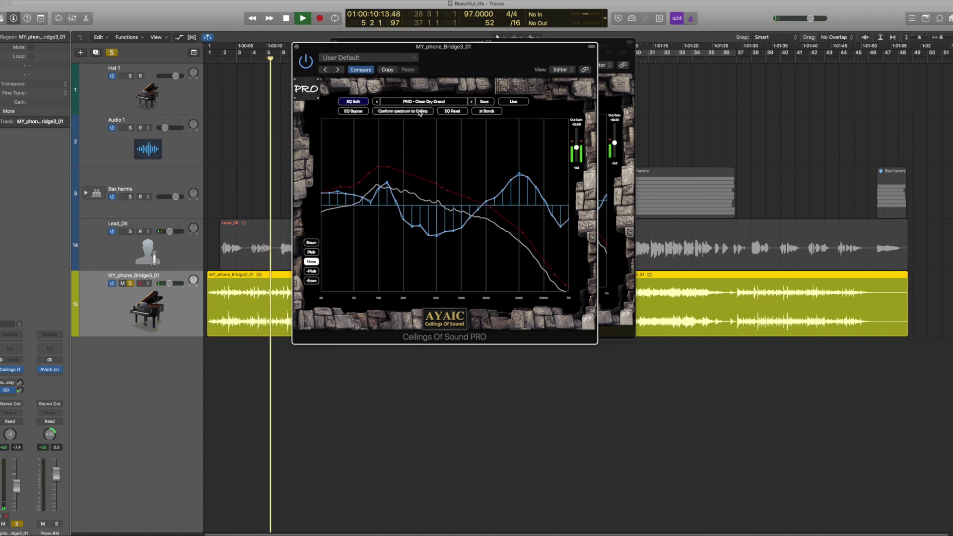
{"action": "left_click", "coordinate": [416, 113]}
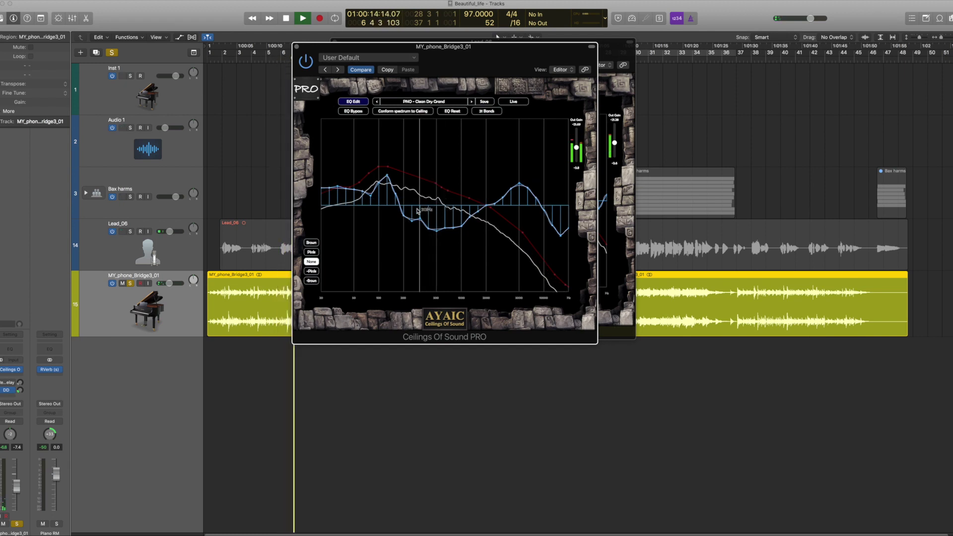
{"action": "mouse_move", "coordinate": [406, 208]}
{"action": "left_mouse_down"}
{"action": "mouse_move", "coordinate": [374, 198]}
{"action": "mouse_move", "coordinate": [406, 212]}
{"action": "mouse_move", "coordinate": [470, 208]}
{"action": "mouse_move", "coordinate": [323, 209]}
{"action": "left_mouse_up"}
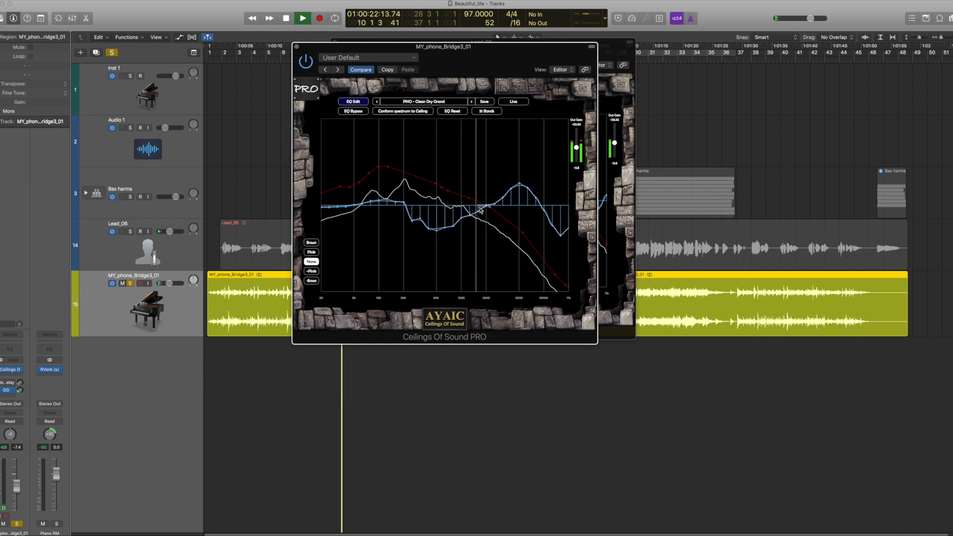
{"action": "mouse_move", "coordinate": [456, 216]}
{"action": "left_mouse_down"}
{"action": "mouse_move", "coordinate": [495, 192]}
{"action": "mouse_move", "coordinate": [565, 201]}
{"action": "left_mouse_up"}
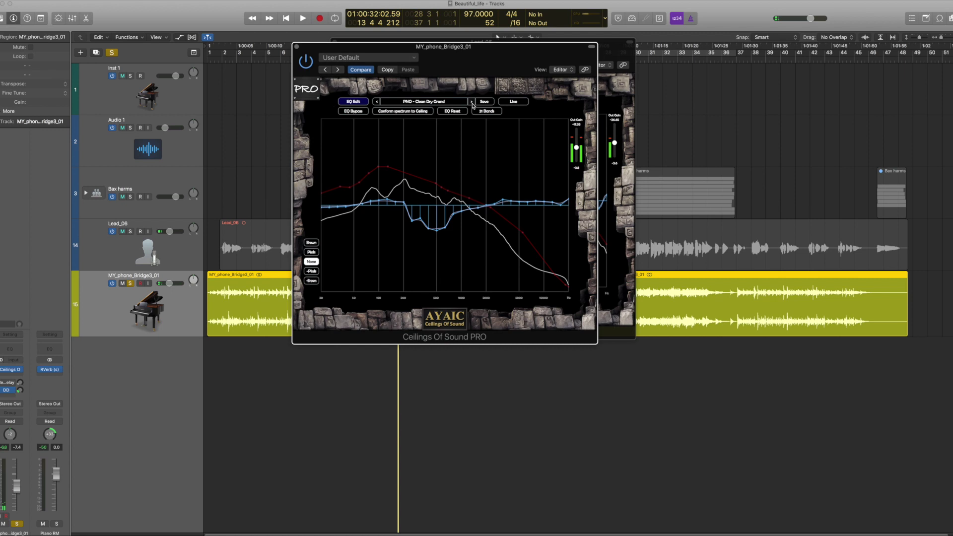
Step: Conform the EQ to Country Grand Ballad, Filtered and Funky EPno, and Filtered Distant Grand in turn
{"action": "left_click", "coordinate": [403, 111]}
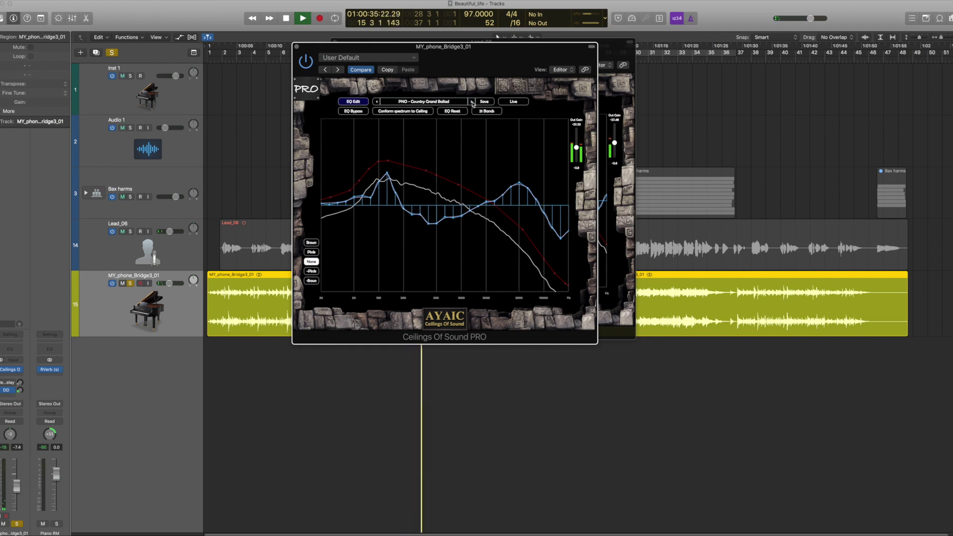
{"action": "left_click", "coordinate": [472, 102]}
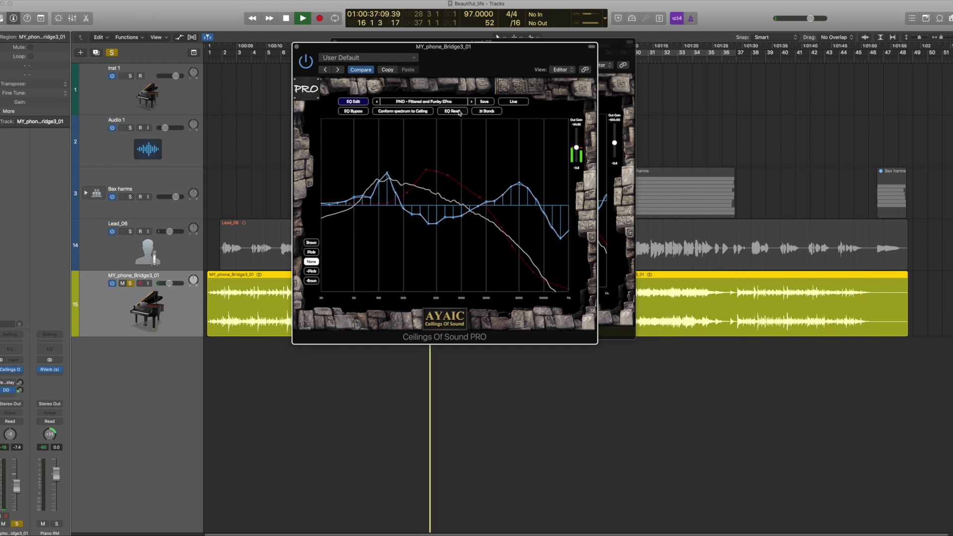
{"action": "left_click", "coordinate": [416, 112]}
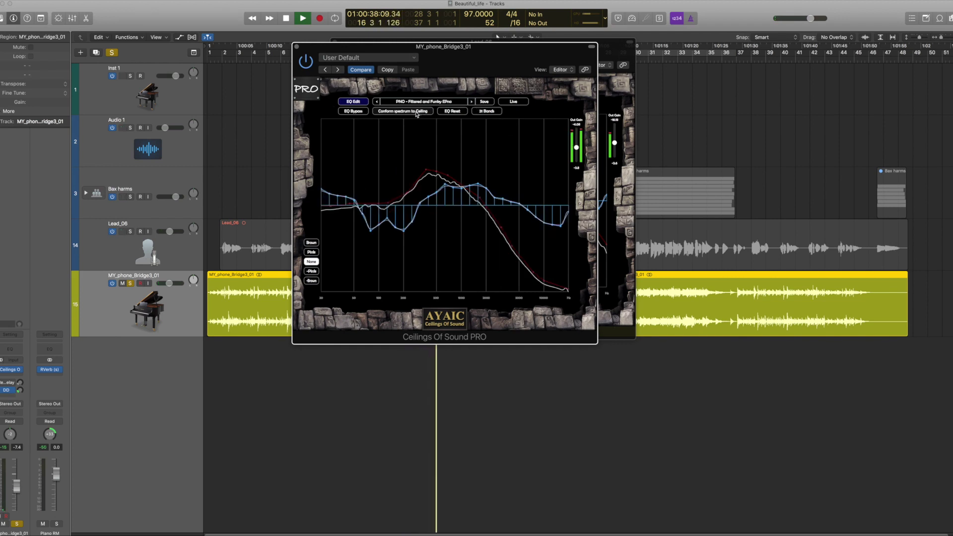
{"action": "left_click", "coordinate": [472, 102]}
{"action": "left_click", "coordinate": [410, 112]}
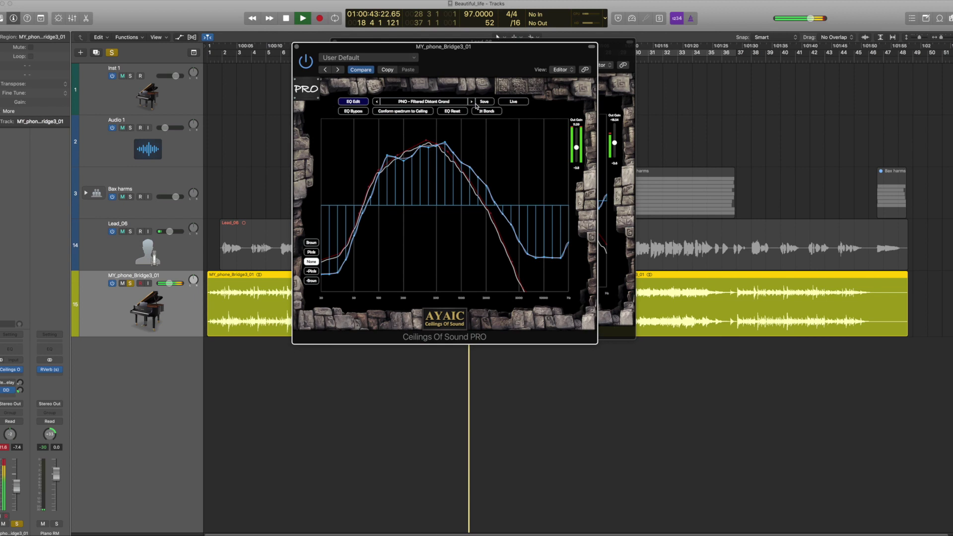
{"action": "left_click", "coordinate": [404, 113]}
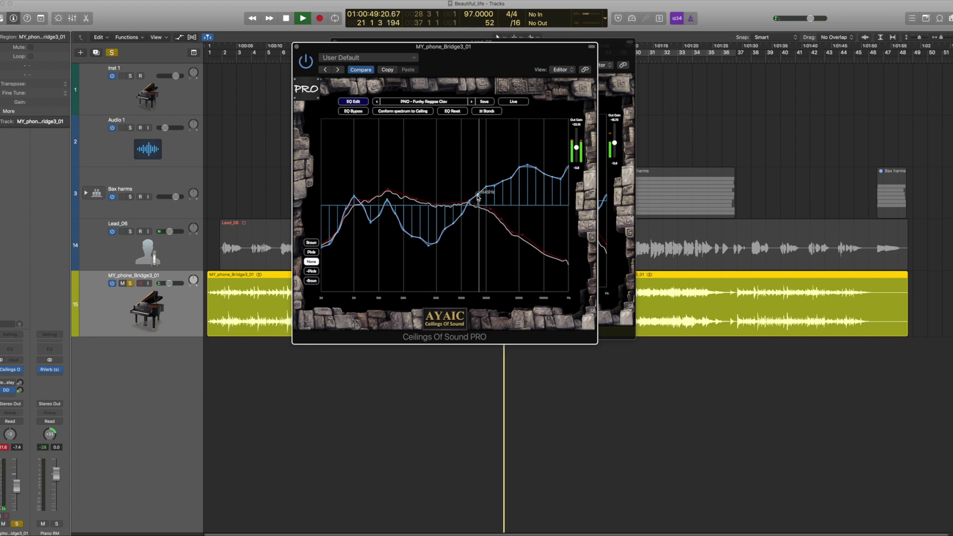
Step: Conform to PNO - LoFi Grand, then PNO - Lounge Rhodes, raising a small bump near 500 Hz
{"action": "left_click", "coordinate": [472, 102]}
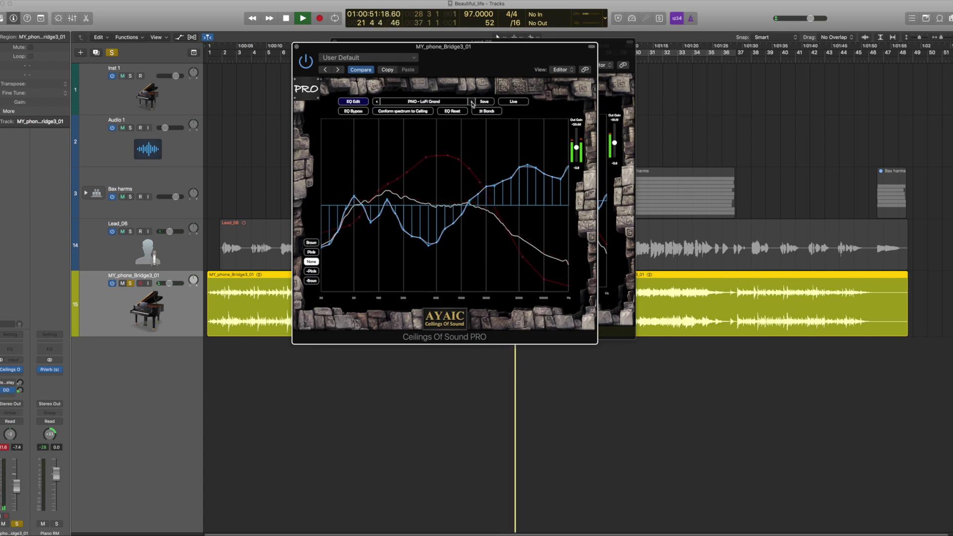
{"action": "left_click", "coordinate": [404, 112]}
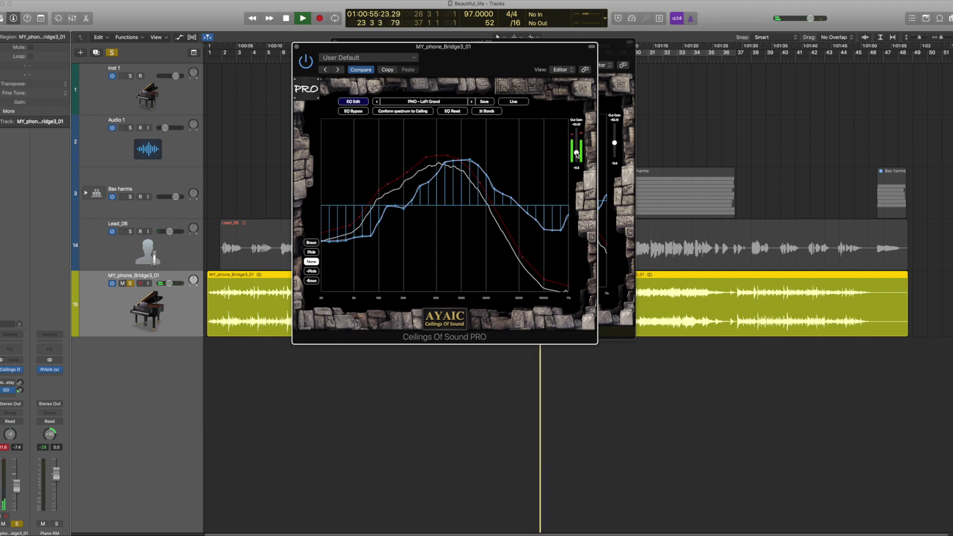
{"action": "left_click", "coordinate": [471, 102]}
{"action": "left_click", "coordinate": [400, 111]}
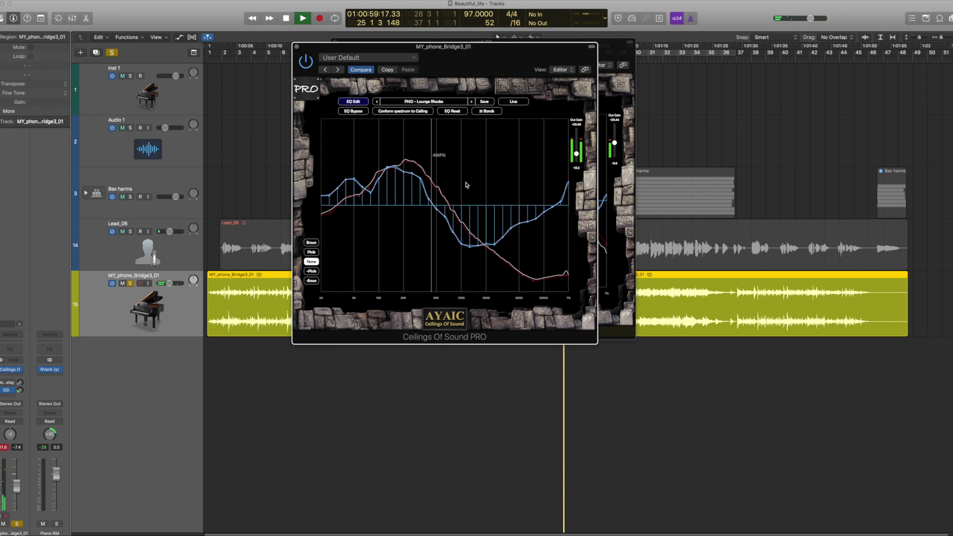
{"action": "left_click_drag", "start_coordinate": [438, 212], "coordinate": [436, 194]}
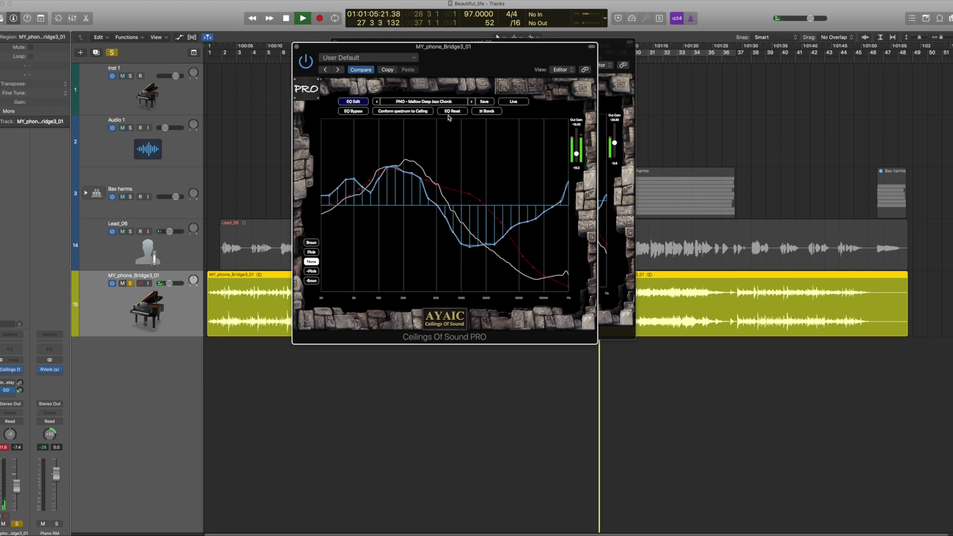
Step: Conform the piano EQ to Mellow Deep Jazz Chords and flatten its low and high bumps
{"action": "left_click", "coordinate": [402, 111]}
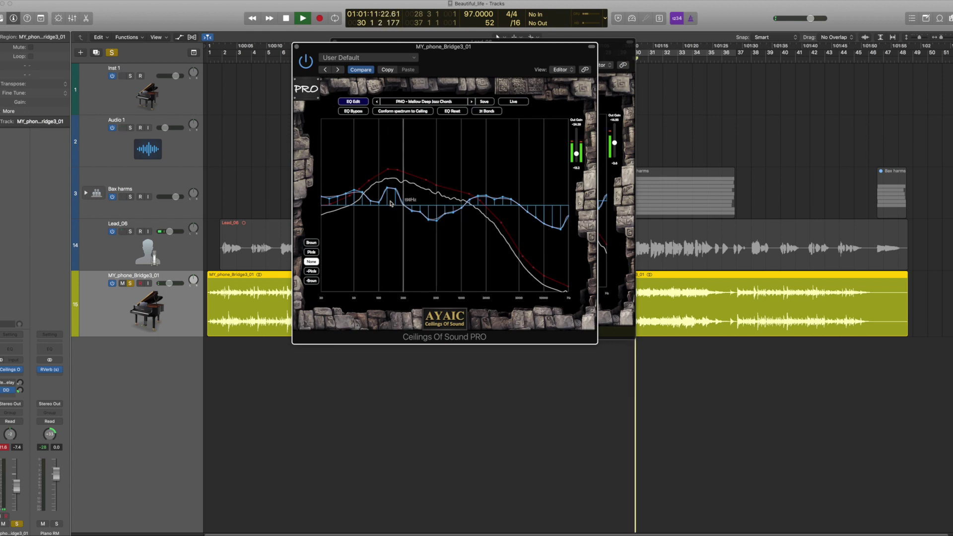
{"action": "left_click_drag", "start_coordinate": [404, 202], "coordinate": [322, 203]}
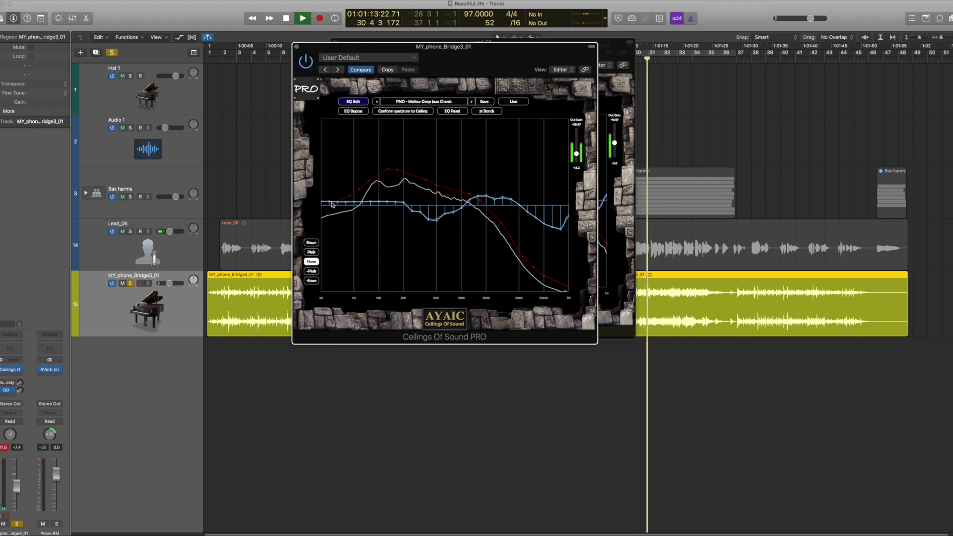
{"action": "left_click_drag", "start_coordinate": [473, 207], "coordinate": [576, 195]}
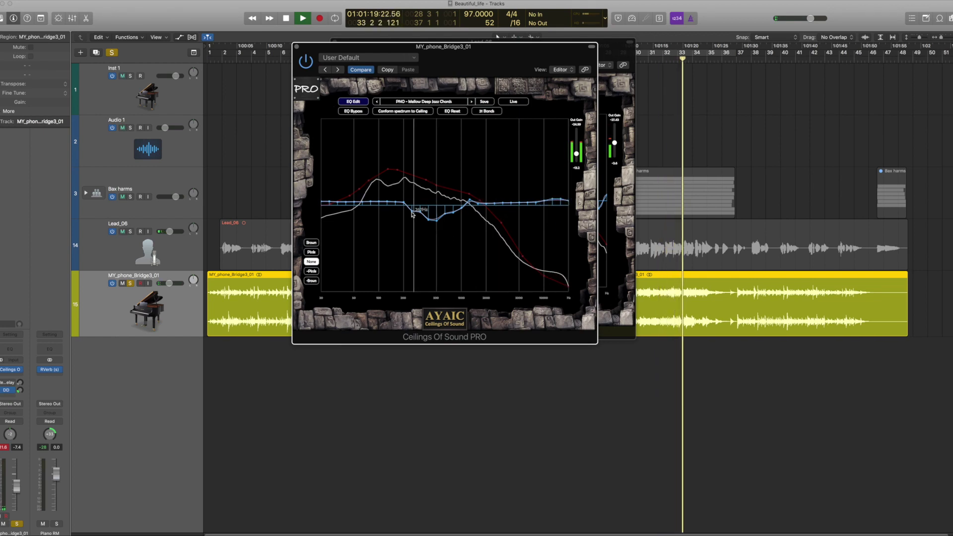
Step: Draw a gentle midrange dip into the EQ curve and restart playback from the project start
{"action": "left_click_drag", "start_coordinate": [408, 206], "coordinate": [344, 207]}
{"action": "mouse_move", "coordinate": [416, 217]}
{"action": "left_mouse_down"}
{"action": "mouse_move", "coordinate": [454, 215]}
{"action": "mouse_move", "coordinate": [410, 220]}
{"action": "mouse_move", "coordinate": [445, 215]}
{"action": "mouse_move", "coordinate": [435, 218]}
{"action": "left_mouse_up"}
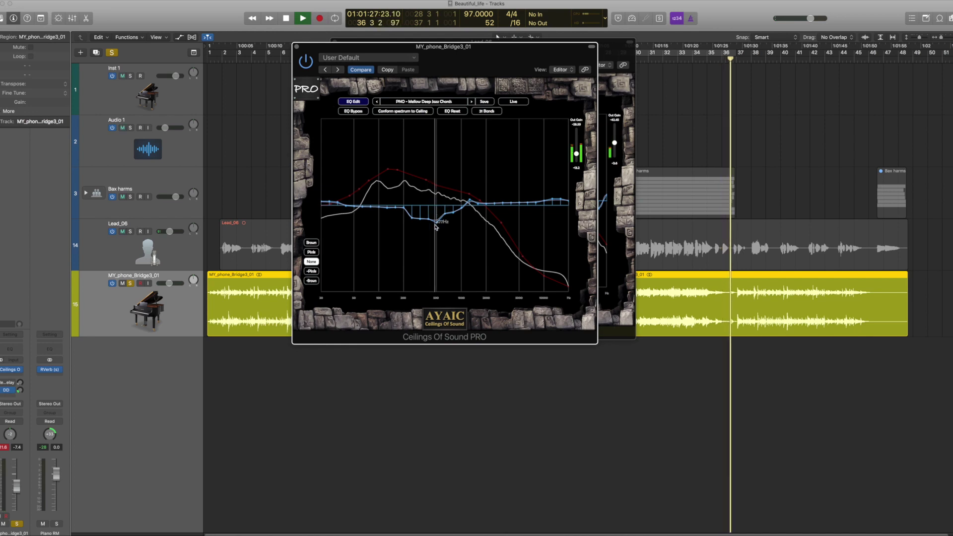
{"action": "left_click_drag", "start_coordinate": [439, 219], "coordinate": [455, 208]}
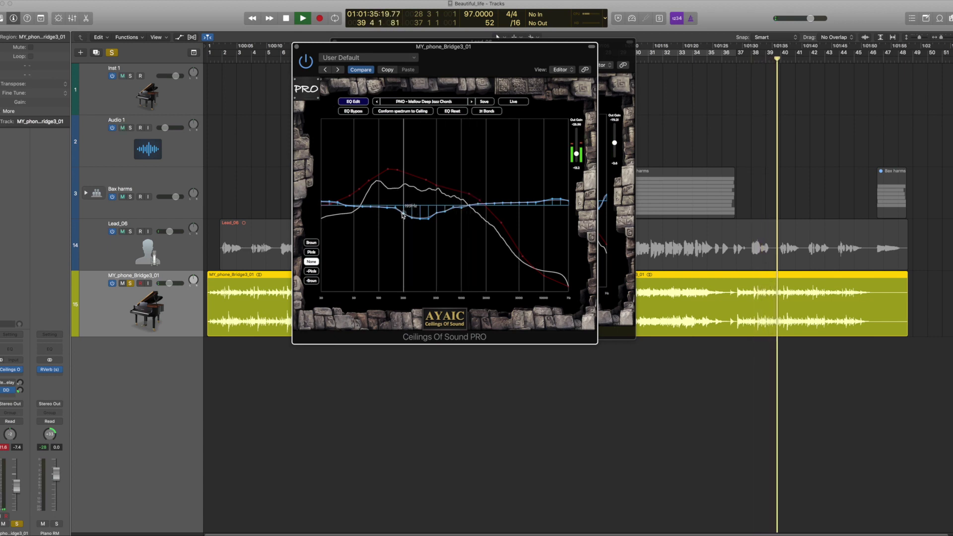
{"action": "key", "text": "Return"}
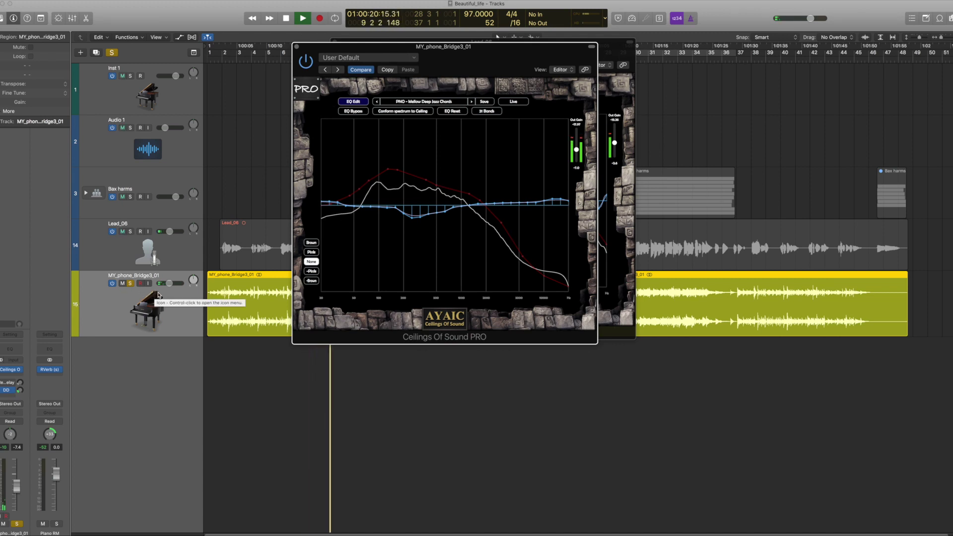
Step: Stop playback and close the MY_phone_Bridge3_01 and Lead_06 Ceilings Of Sound PRO windows
{"action": "key", "text": "space"}
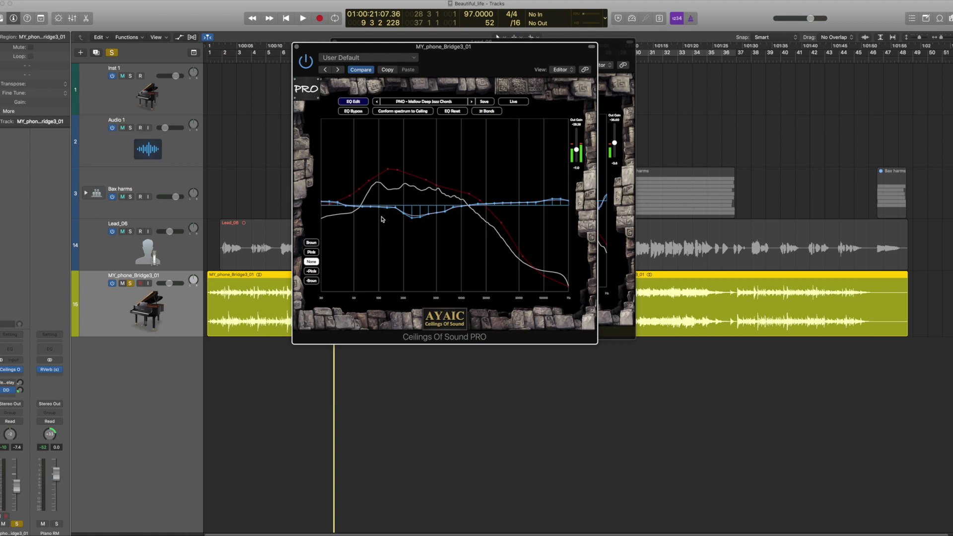
{"action": "left_click", "coordinate": [297, 48]}
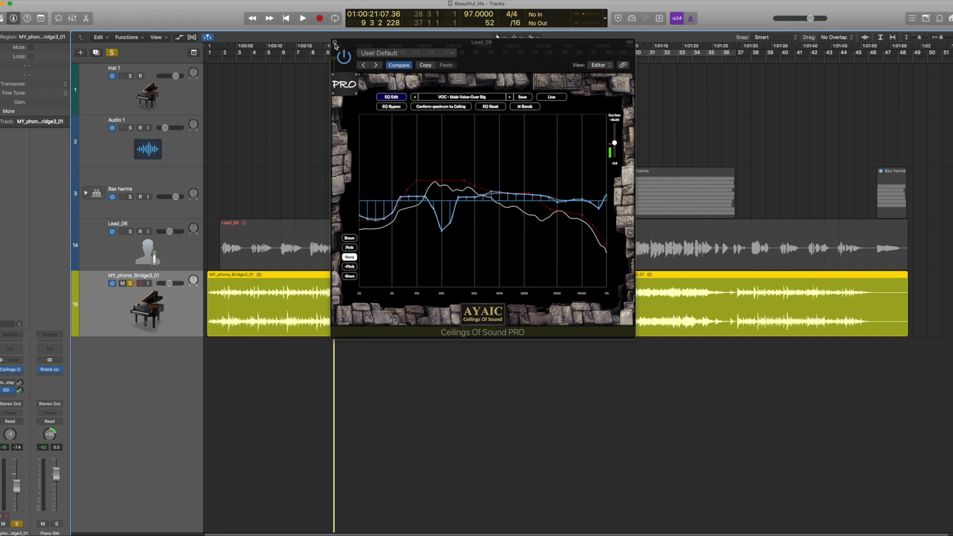
{"action": "left_click", "coordinate": [334, 43]}
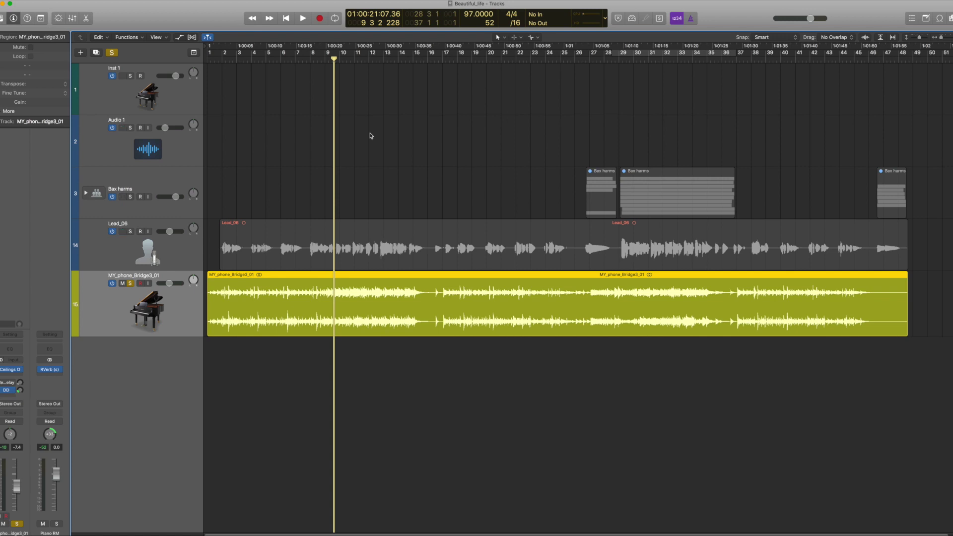
Step: Solo Lead_06 briefly, unsolo all tracks, and reopen Lead_06's Ceilings Of Sound PRO plugin
{"action": "left_click", "coordinate": [185, 251]}
{"action": "left_click", "coordinate": [131, 232]}
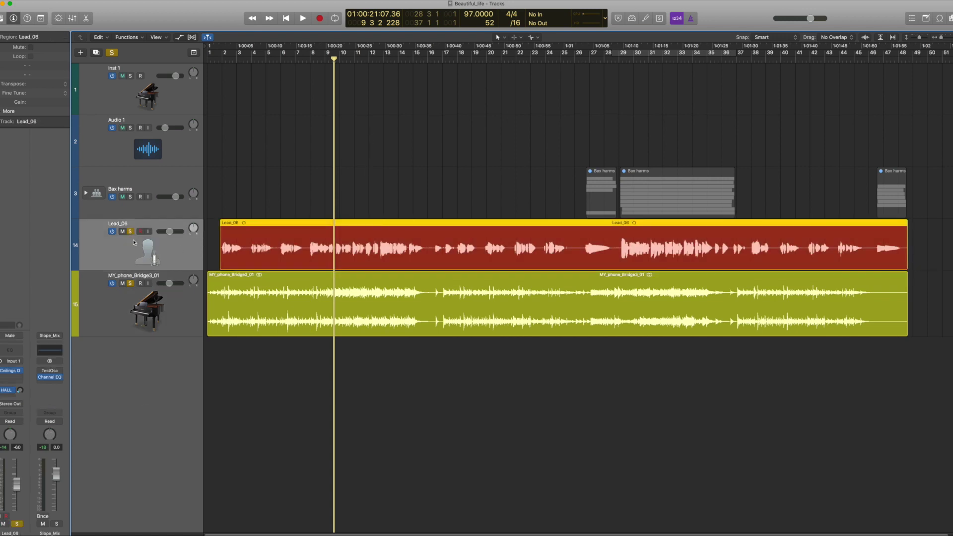
{"action": "left_click", "coordinate": [240, 348]}
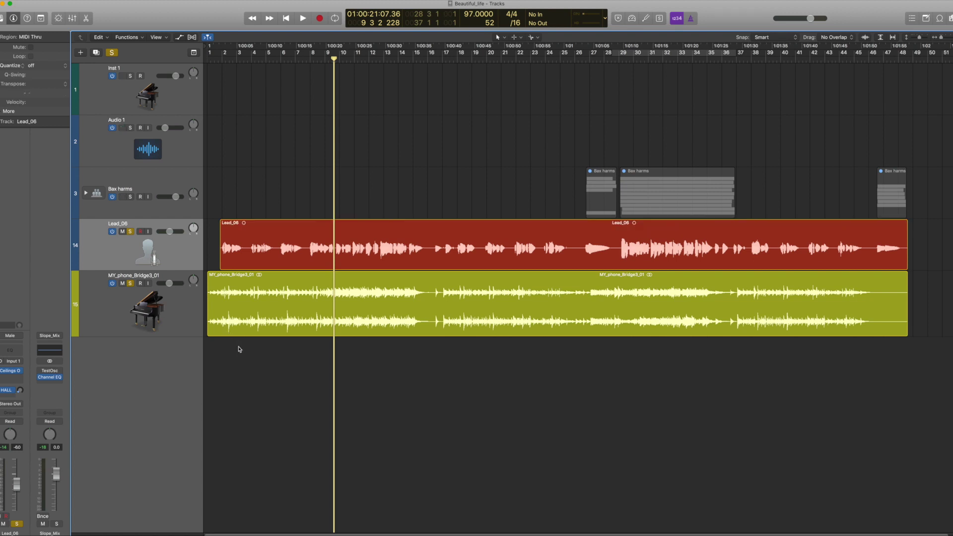
{"action": "left_click", "coordinate": [254, 304]}
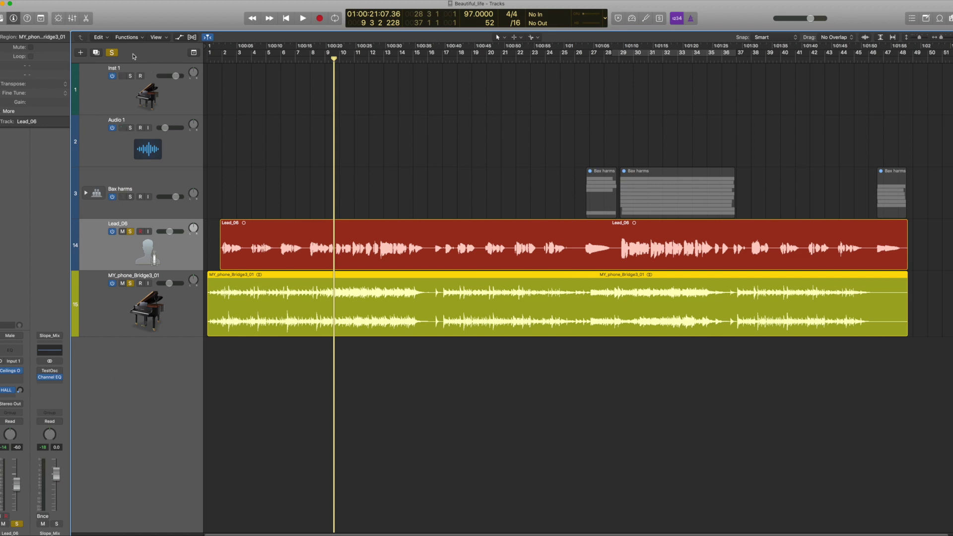
{"action": "left_click", "coordinate": [113, 53]}
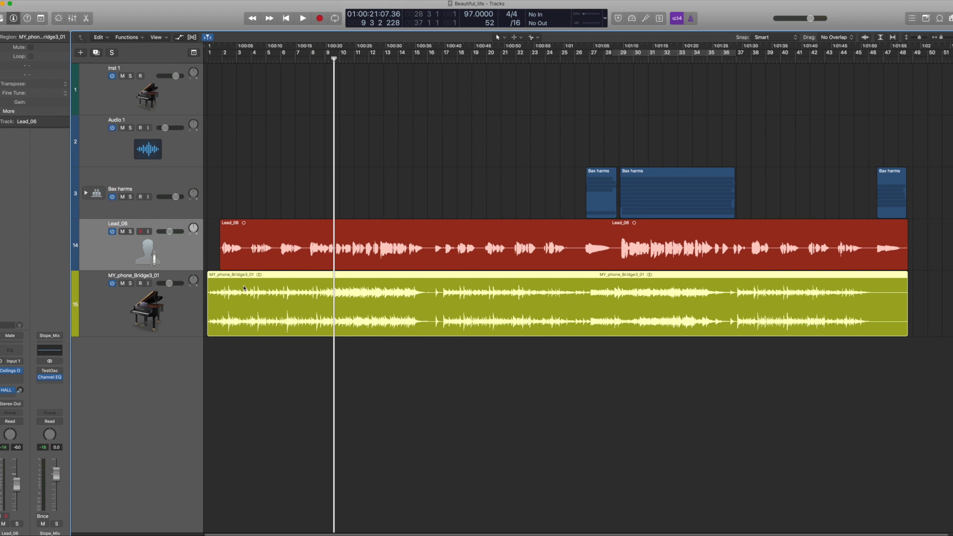
{"action": "left_click", "coordinate": [10, 373]}
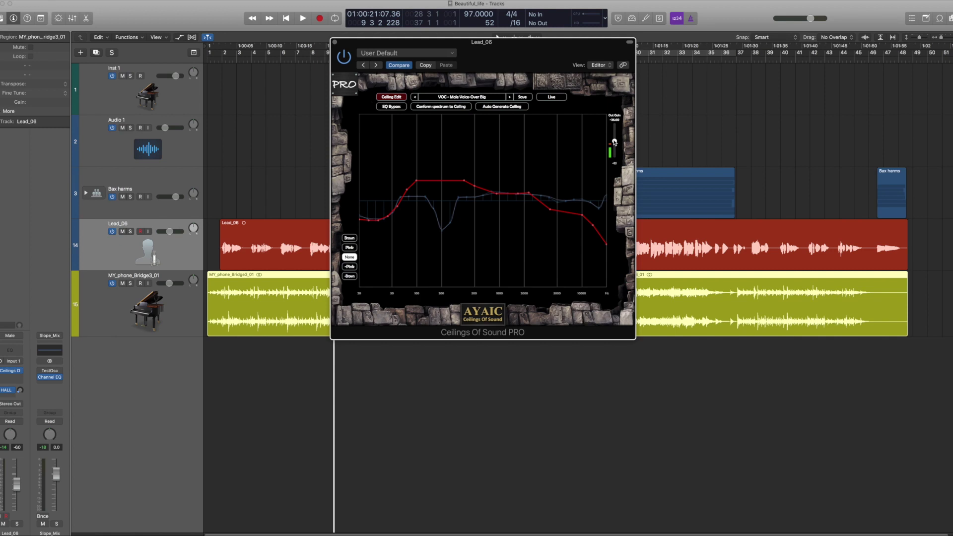
Step: Play the project from the start with MY_phone_Bridge3_01 selected
{"action": "left_click", "coordinate": [368, 401]}
{"action": "left_click", "coordinate": [276, 291]}
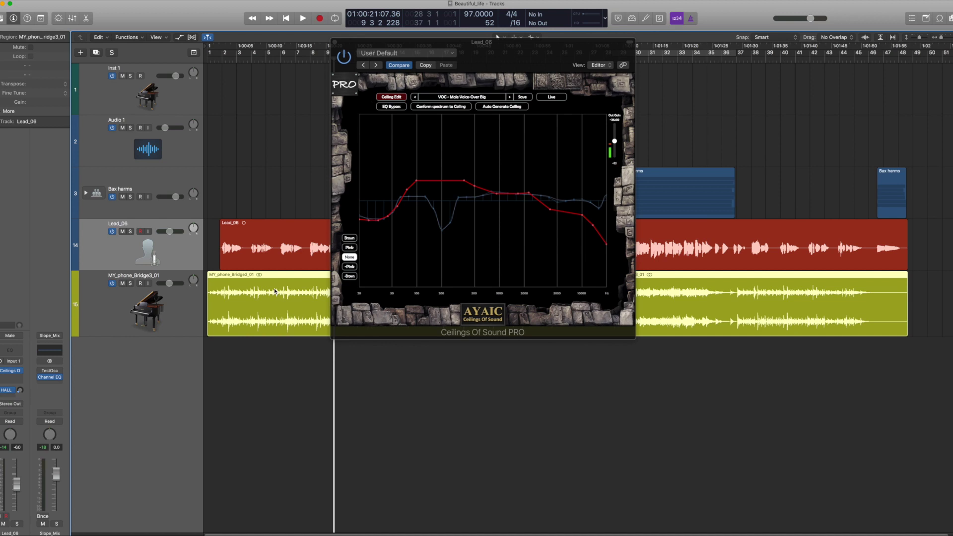
{"action": "key", "text": "Return"}
{"action": "key", "text": "space"}
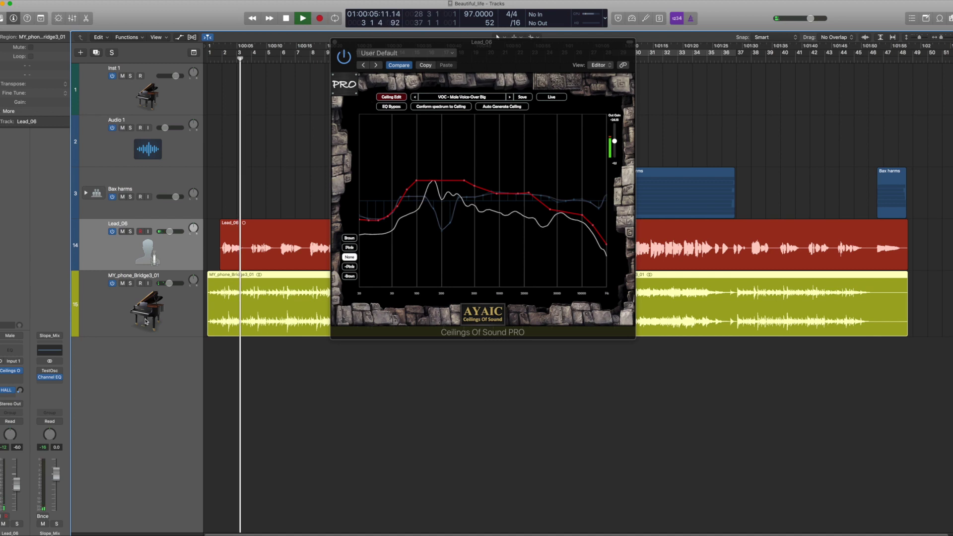
{"action": "left_click", "coordinate": [121, 333]}
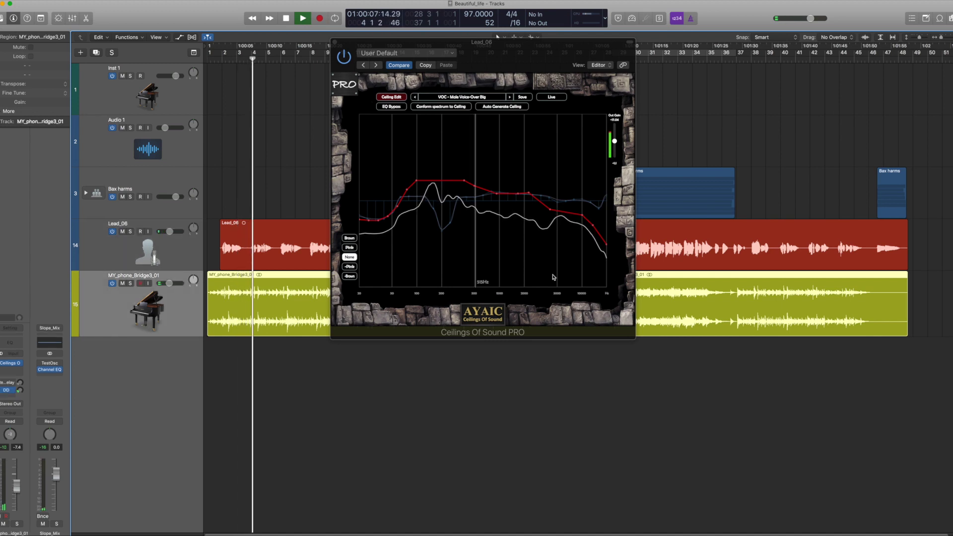
Step: Raise the Lead_06 ceiling slightly, flatten the EQ curve's low end, and stop playback
{"action": "left_click_drag", "start_coordinate": [406, 204], "coordinate": [407, 203]}
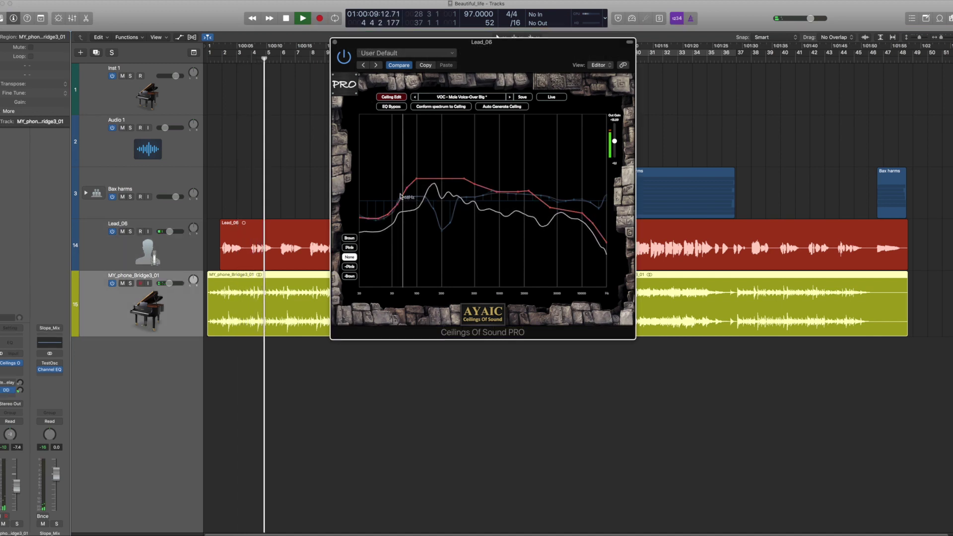
{"action": "left_click", "coordinate": [386, 98]}
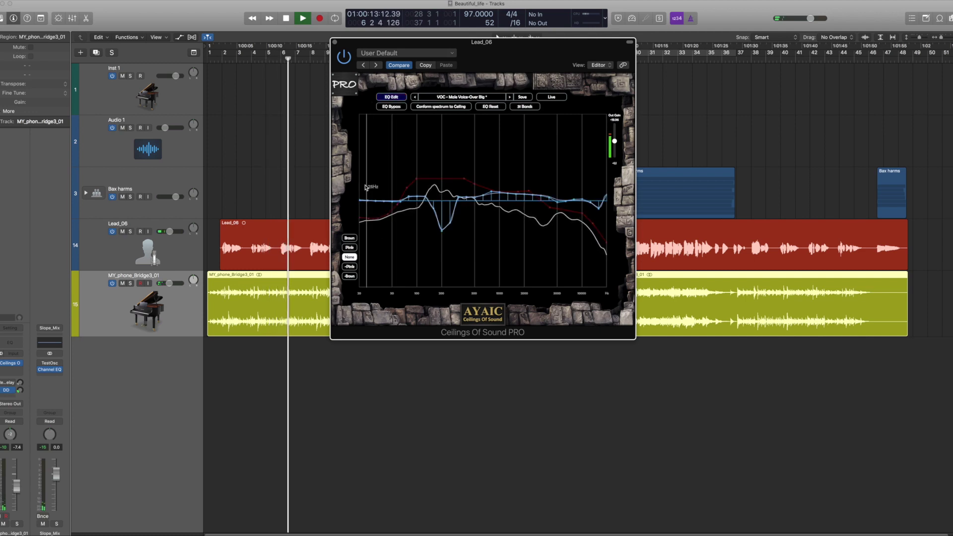
{"action": "mouse_move", "coordinate": [360, 180]}
{"action": "left_mouse_down"}
{"action": "mouse_move", "coordinate": [411, 202]}
{"action": "mouse_move", "coordinate": [413, 191]}
{"action": "mouse_move", "coordinate": [359, 173]}
{"action": "left_mouse_up"}
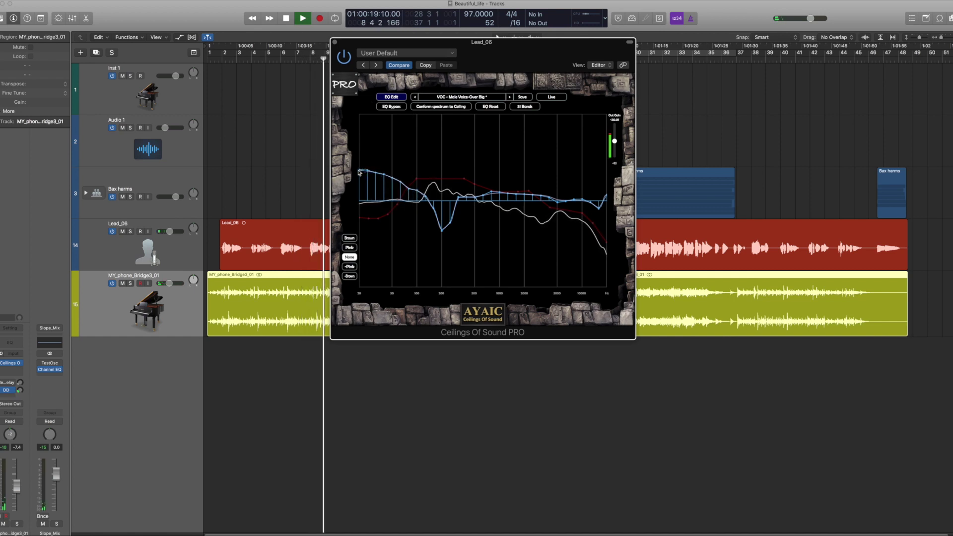
{"action": "left_click_drag", "start_coordinate": [418, 197], "coordinate": [359, 204]}
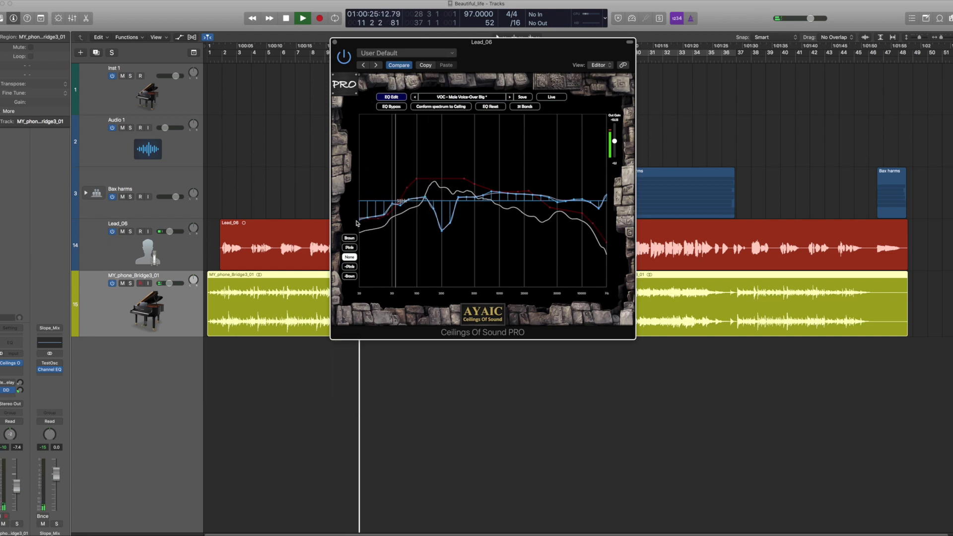
{"action": "key", "text": "space"}
Step: Open the piano track's Ceilings Of Sound window alongside Lead_06's
{"action": "left_click", "coordinate": [84, 311]}
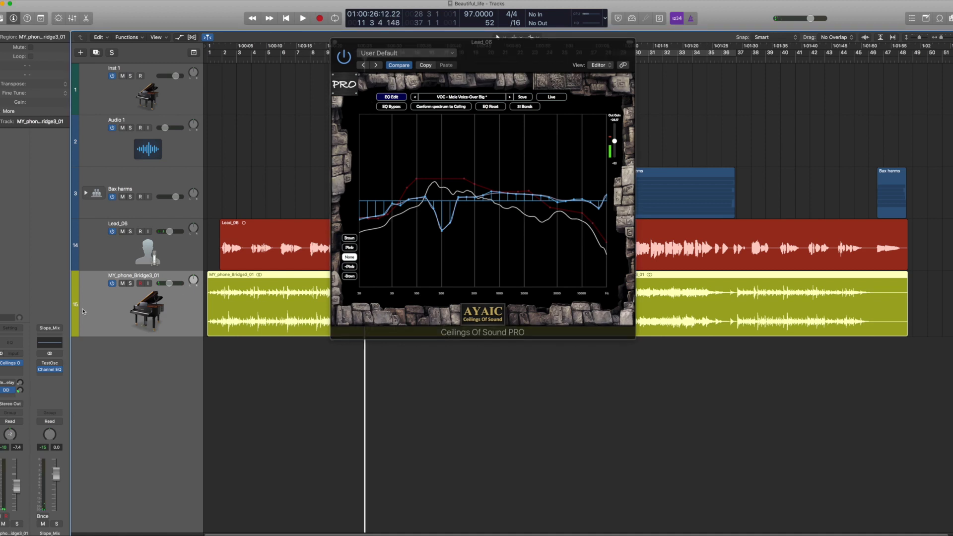
{"action": "left_click", "coordinate": [11, 365]}
{"action": "left_click", "coordinate": [616, 48]}
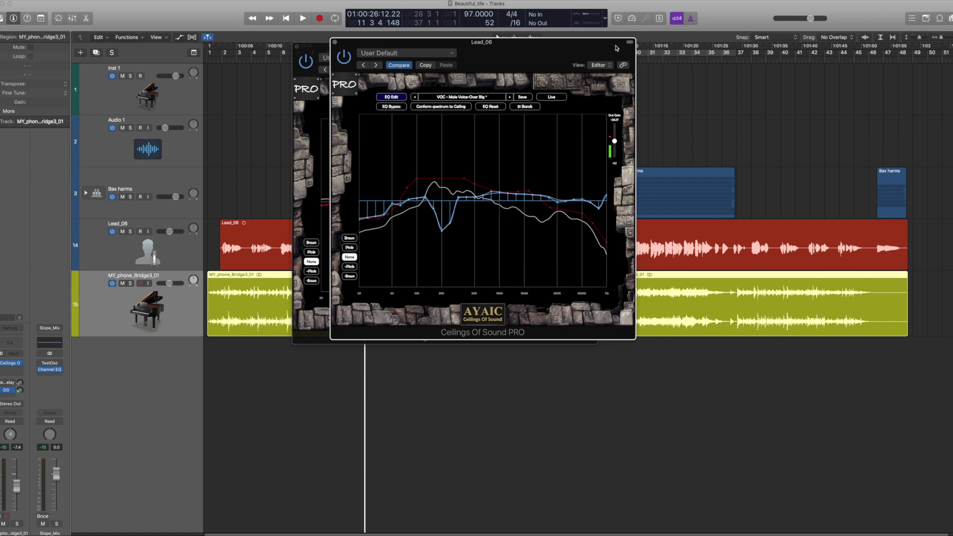
Step: Close Lead_06's plugin and raise the low end of the piano EQ curve during playback
{"action": "left_click", "coordinate": [335, 43]}
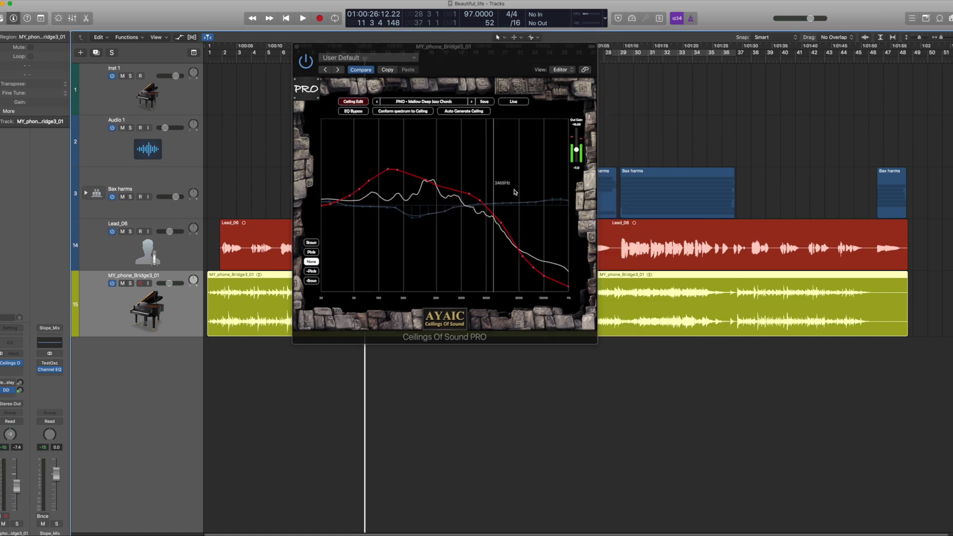
{"action": "key", "text": "space"}
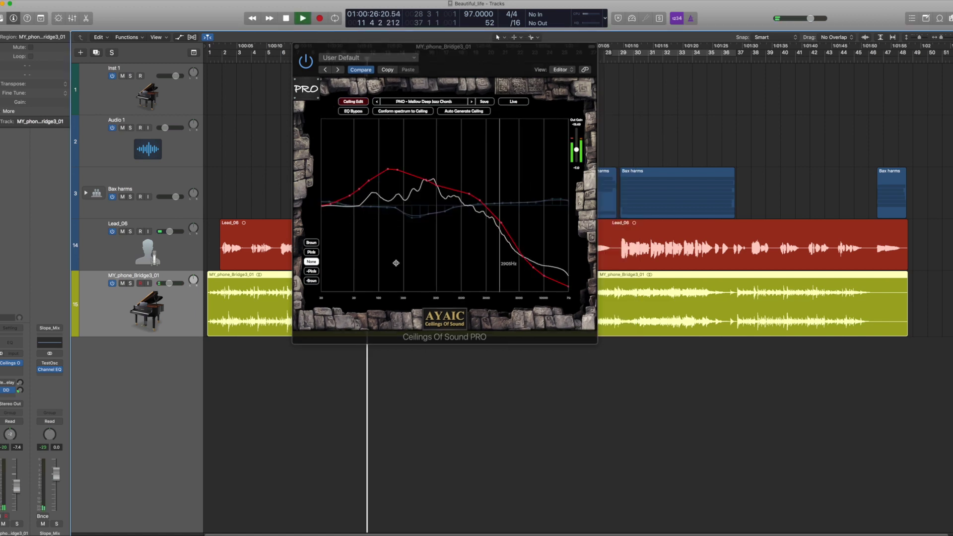
{"action": "left_click", "coordinate": [382, 205]}
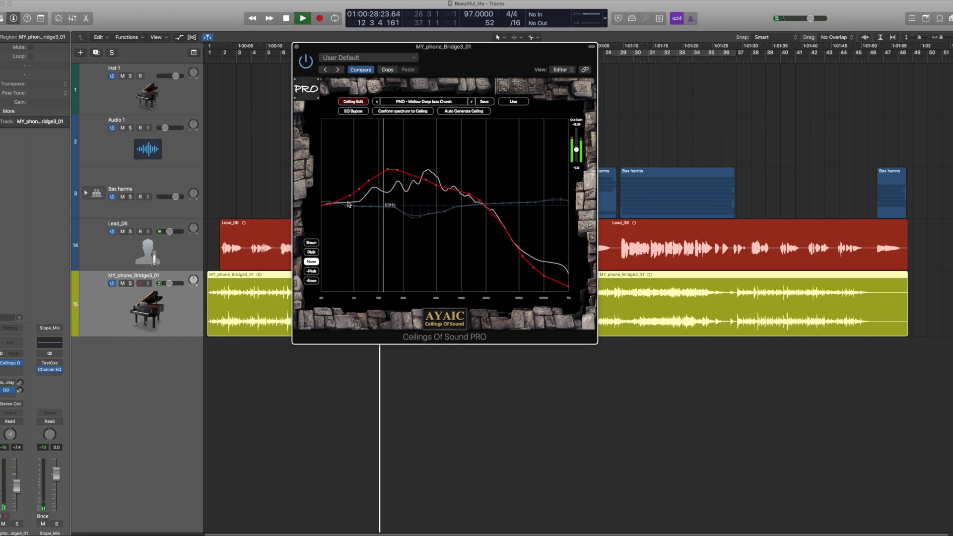
{"action": "left_click", "coordinate": [353, 103]}
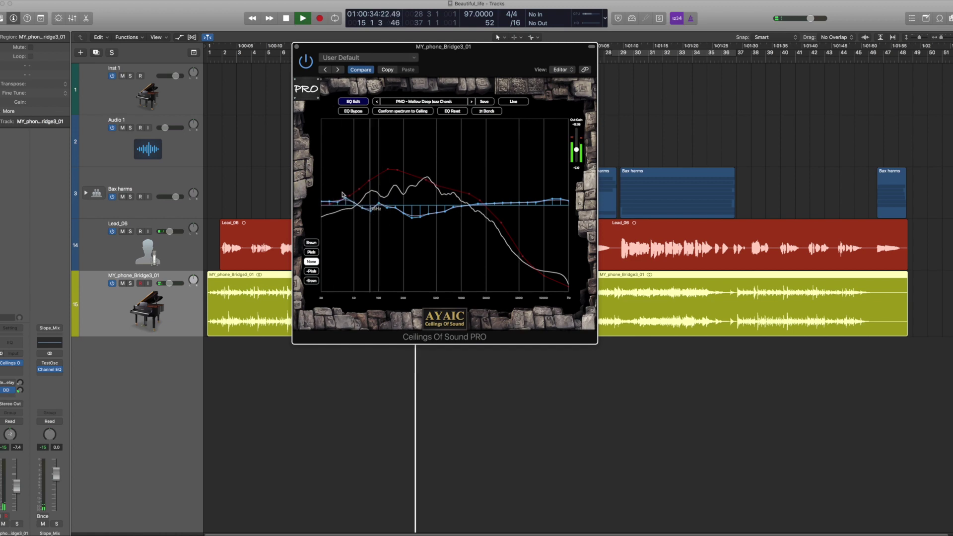
{"action": "mouse_move", "coordinate": [370, 213]}
{"action": "left_mouse_down"}
{"action": "mouse_move", "coordinate": [323, 181]}
{"action": "mouse_move", "coordinate": [388, 207]}
{"action": "left_mouse_up"}
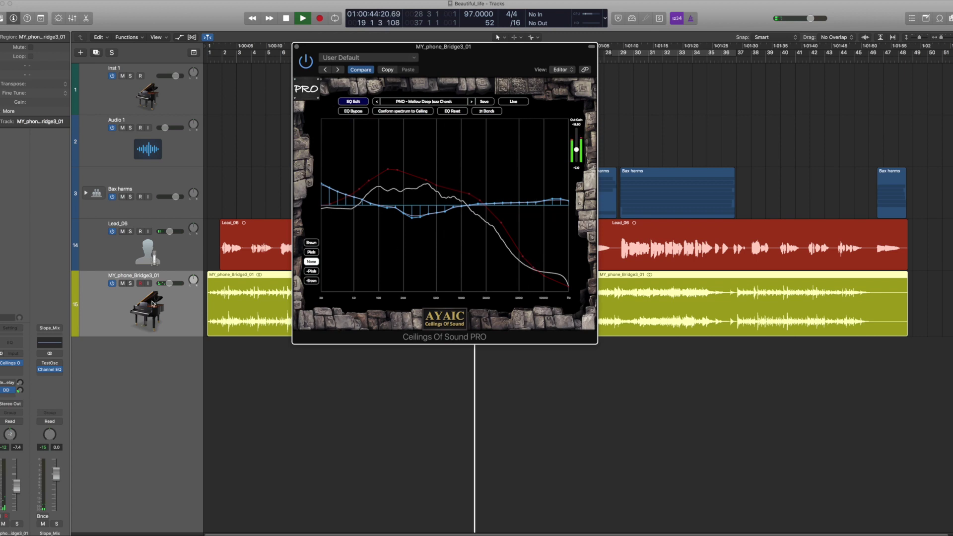
Step: Raise the piano's delay send to -11.4 and its volume to -5.0 dB
{"action": "left_click", "coordinate": [22, 380]}
{"action": "left_click_drag", "start_coordinate": [22, 379], "coordinate": [22, 375]}
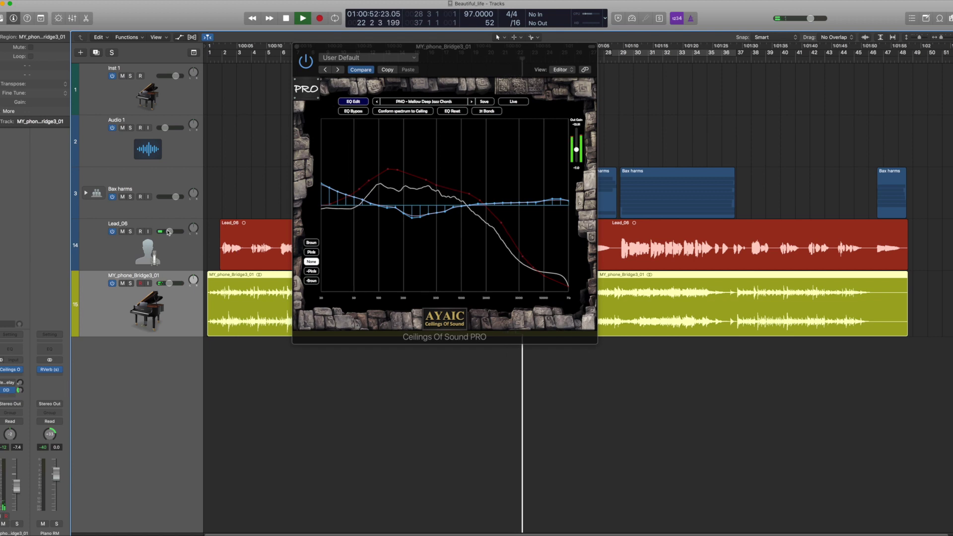
{"action": "mouse_move", "coordinate": [160, 233]}
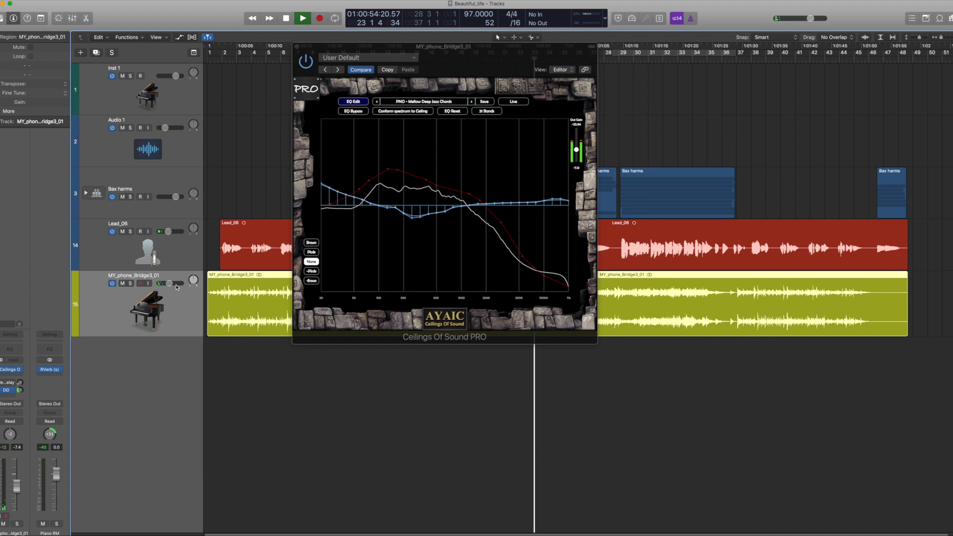
{"action": "left_click_drag", "start_coordinate": [169, 284], "coordinate": [171, 283]}
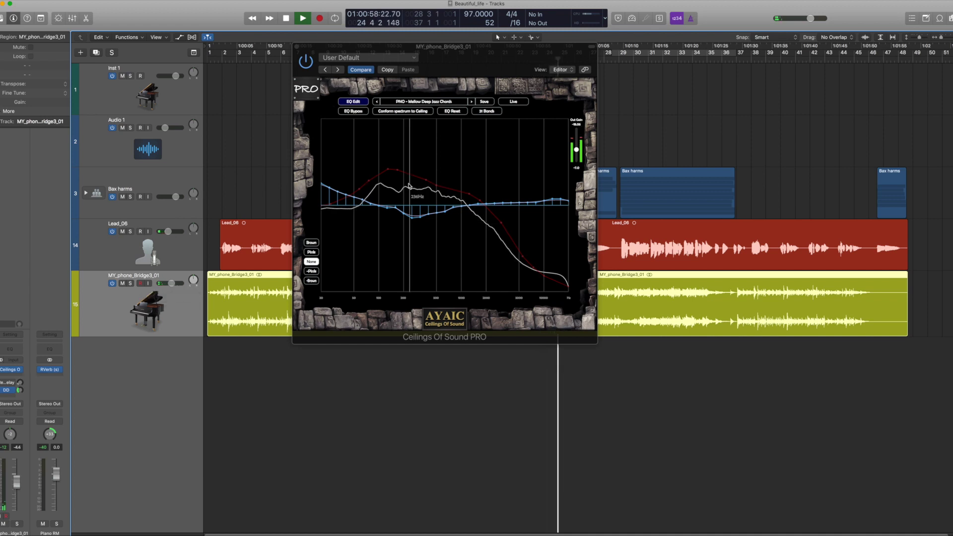
Step: Dip the 316 Hz piano EQ band slightly below zero, then stop playback
{"action": "left_click", "coordinate": [419, 211]}
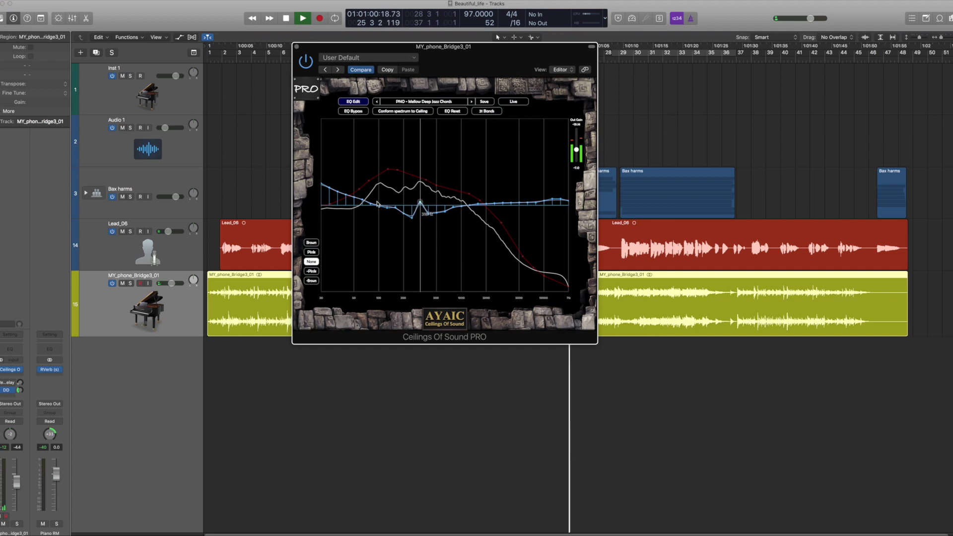
{"action": "left_click_drag", "start_coordinate": [419, 207], "coordinate": [364, 201]}
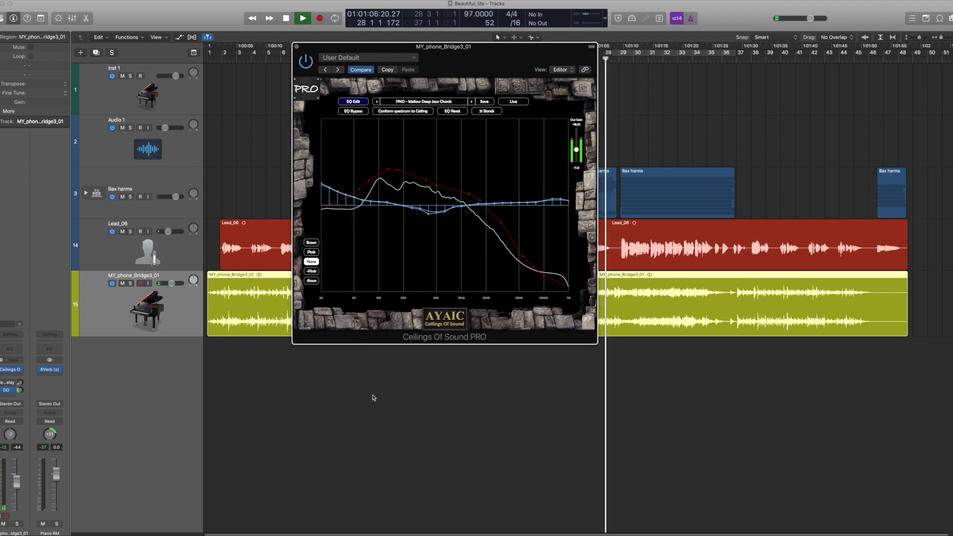
{"action": "key", "text": "Return"}
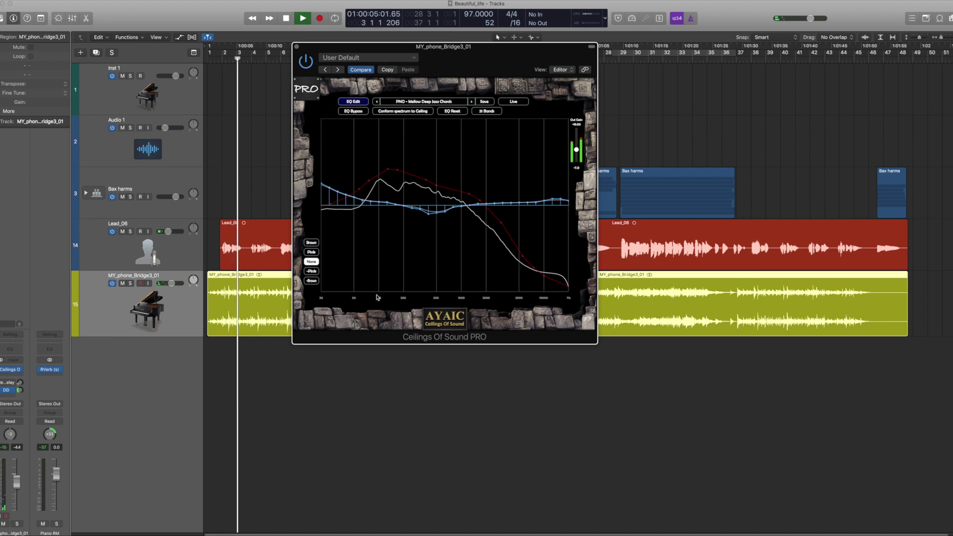
{"action": "key", "text": "space"}
Step: Close the piano plugin, select only the middle Bax harms region, and play from its start
{"action": "left_click", "coordinate": [297, 47]}
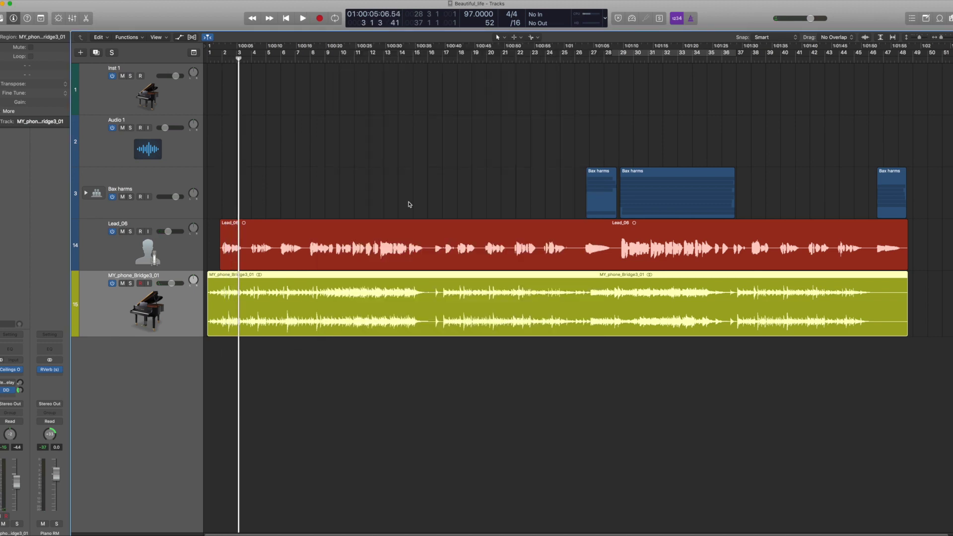
{"action": "left_click", "coordinate": [647, 191]}
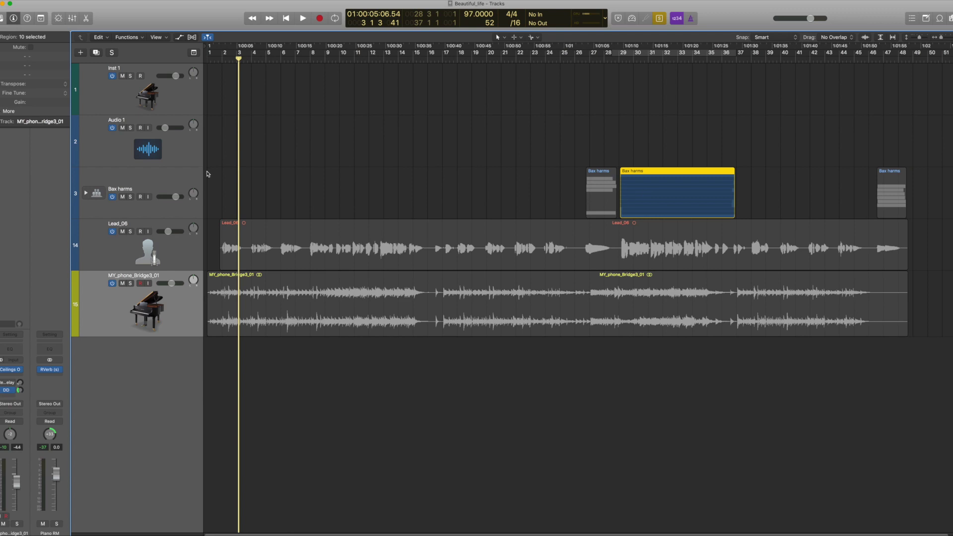
{"action": "left_click", "coordinate": [181, 177]}
{"action": "left_click", "coordinate": [789, 187]}
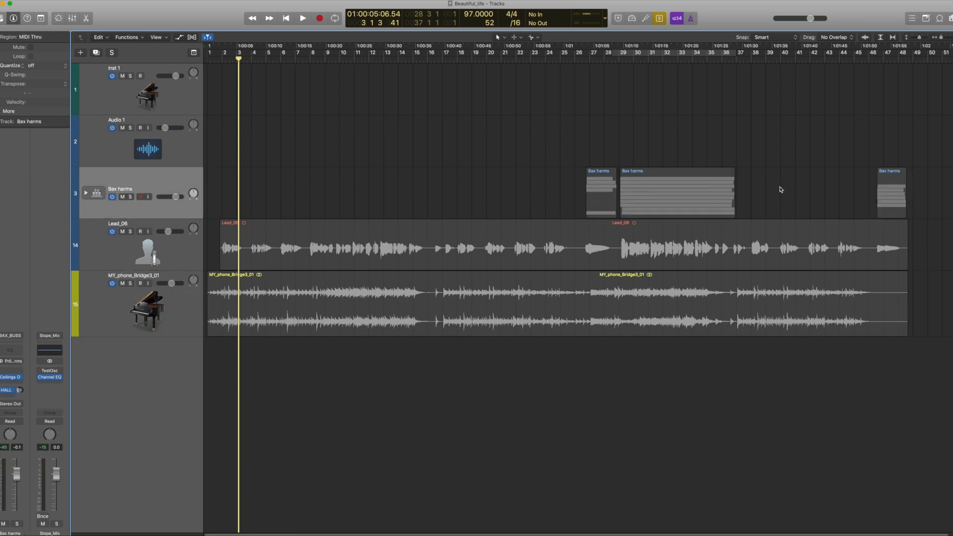
{"action": "left_click", "coordinate": [649, 191]}
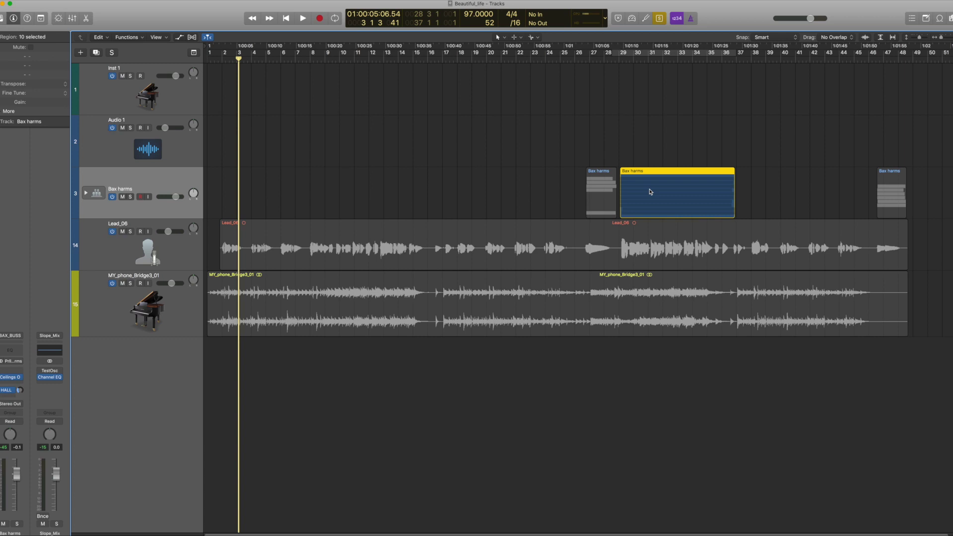
{"action": "key", "text": "shift+Return"}
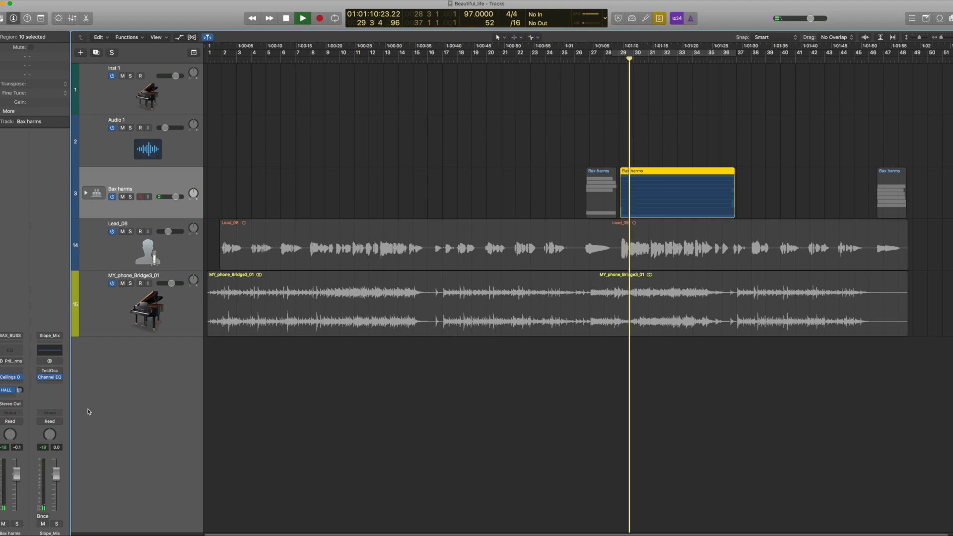
Step: Open Bax harms' Ceilings Of Sound PRO, centre the window, lower Out Gain, and stop playback
{"action": "left_click", "coordinate": [11, 377]}
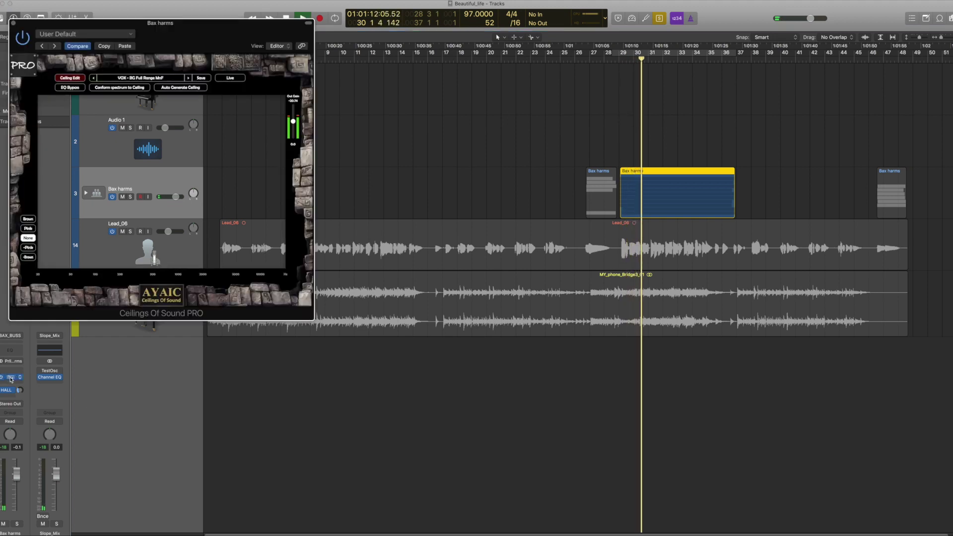
{"action": "left_click_drag", "start_coordinate": [232, 33], "coordinate": [599, 46]}
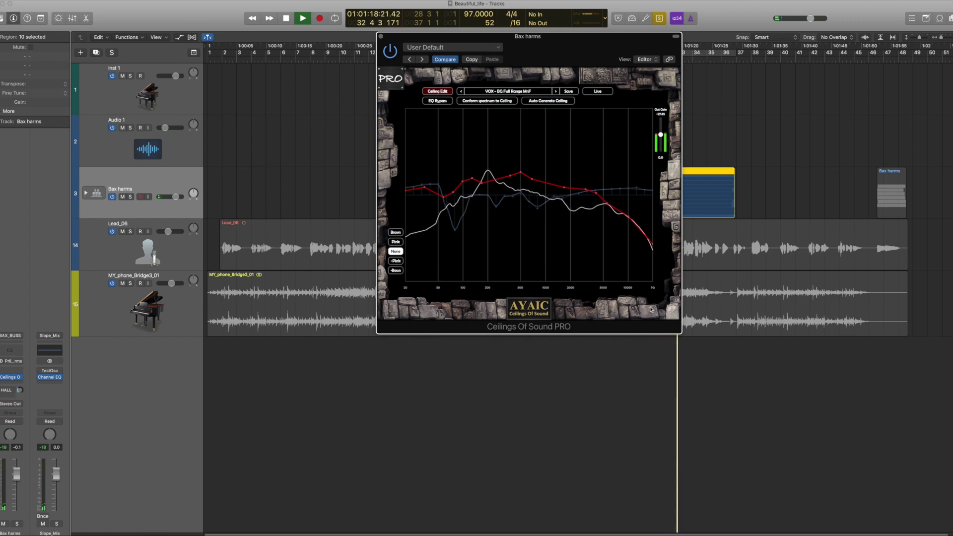
{"action": "left_click", "coordinate": [17, 479]}
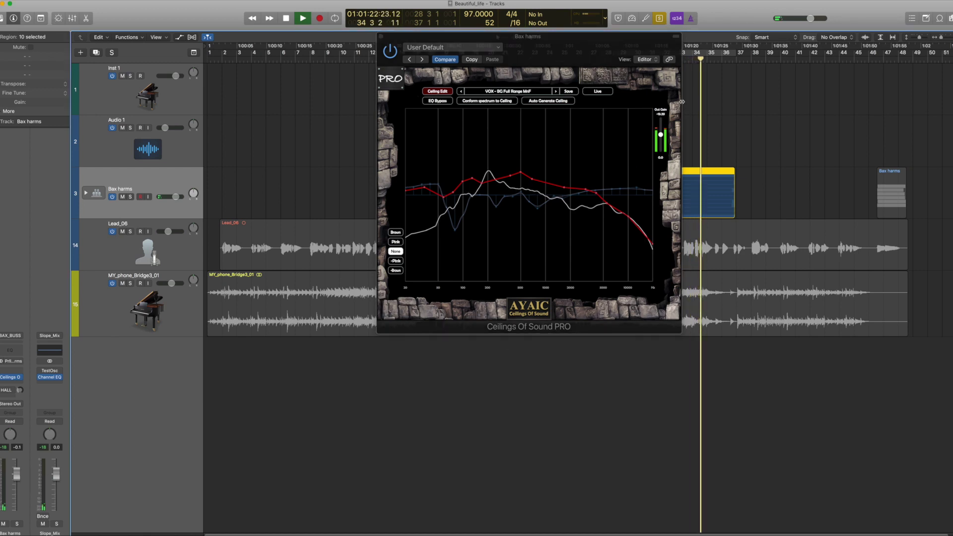
{"action": "left_click_drag", "start_coordinate": [660, 135], "coordinate": [661, 141]}
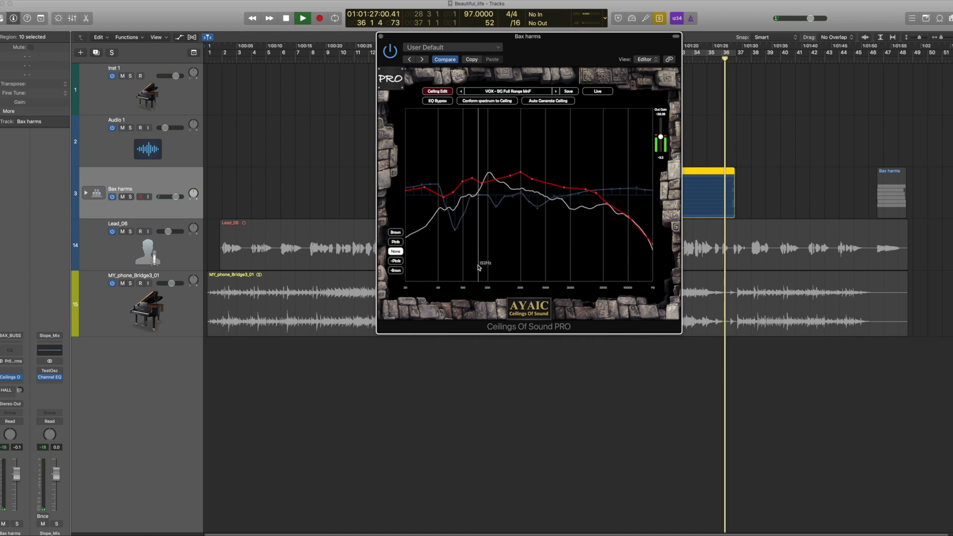
{"action": "key", "text": "space"}
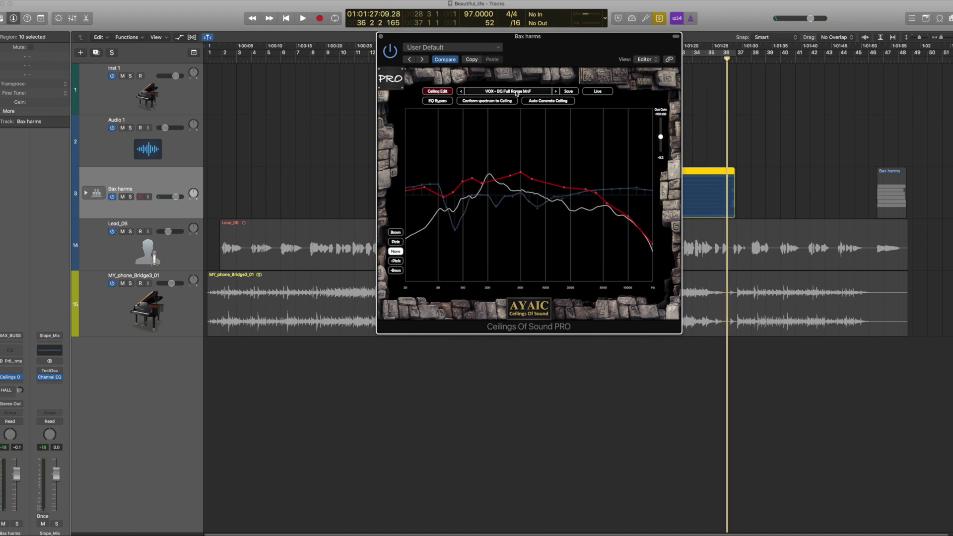
Step: Load the VOX - BG Choral Group vocal preset and play to audition it
{"action": "left_click", "coordinate": [516, 93]}
{"action": "mouse_move", "coordinate": [511, 99]}
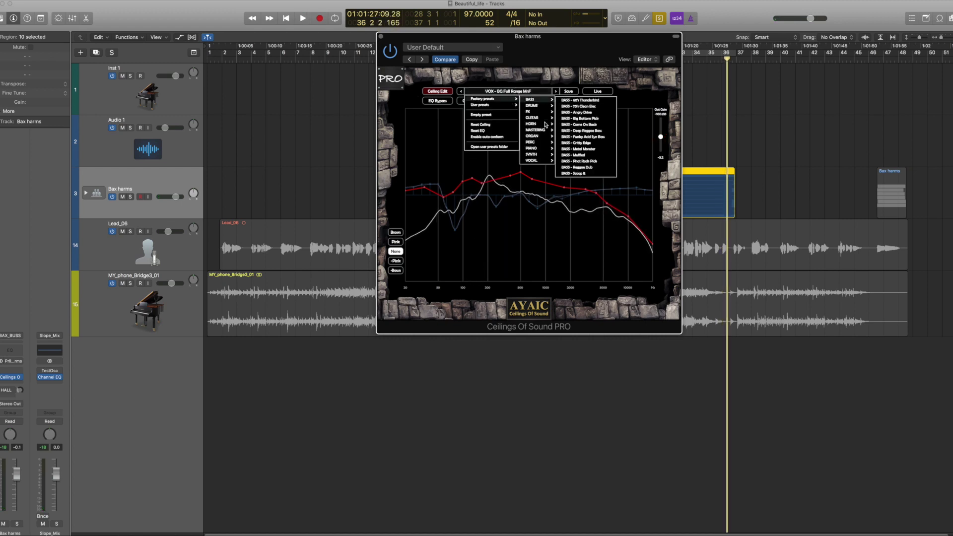
{"action": "mouse_move", "coordinate": [540, 161]}
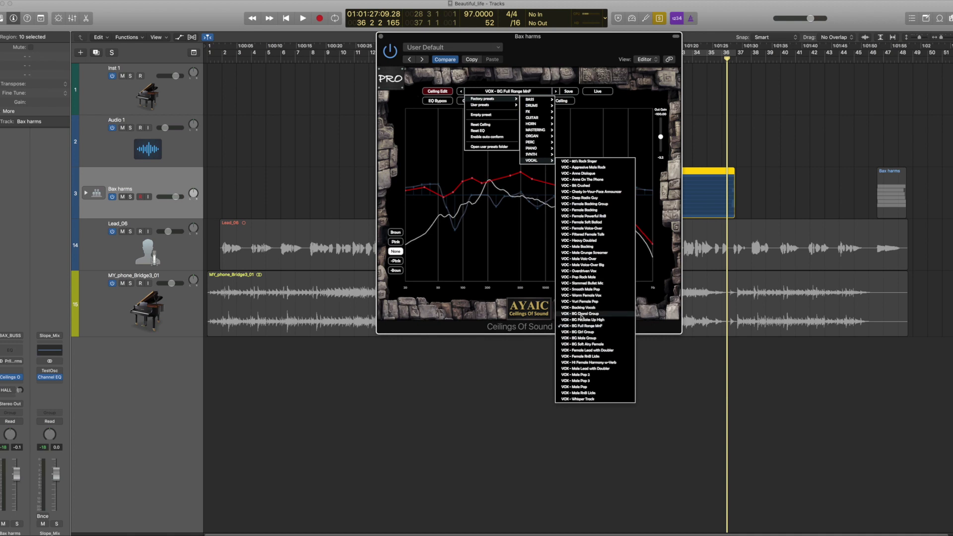
{"action": "left_click", "coordinate": [580, 313]}
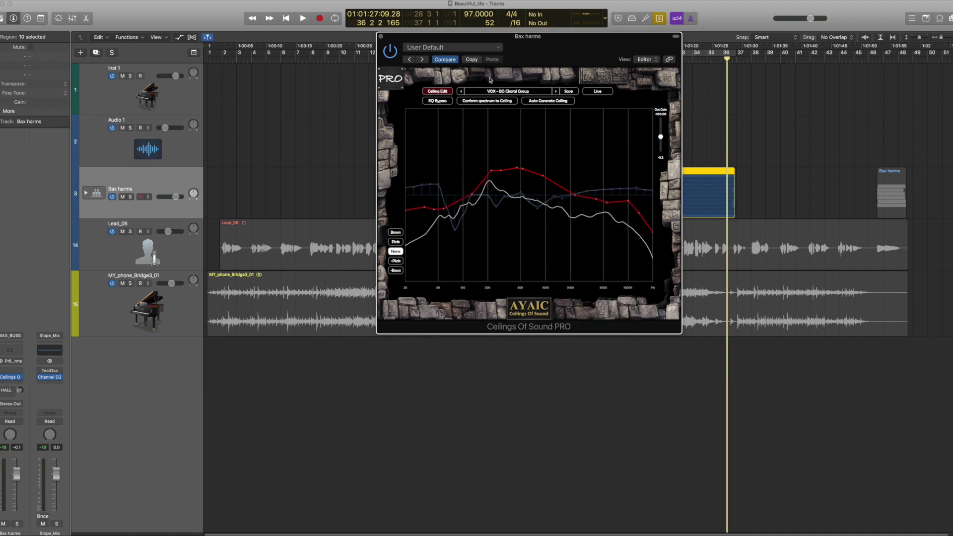
{"action": "key", "text": "space"}
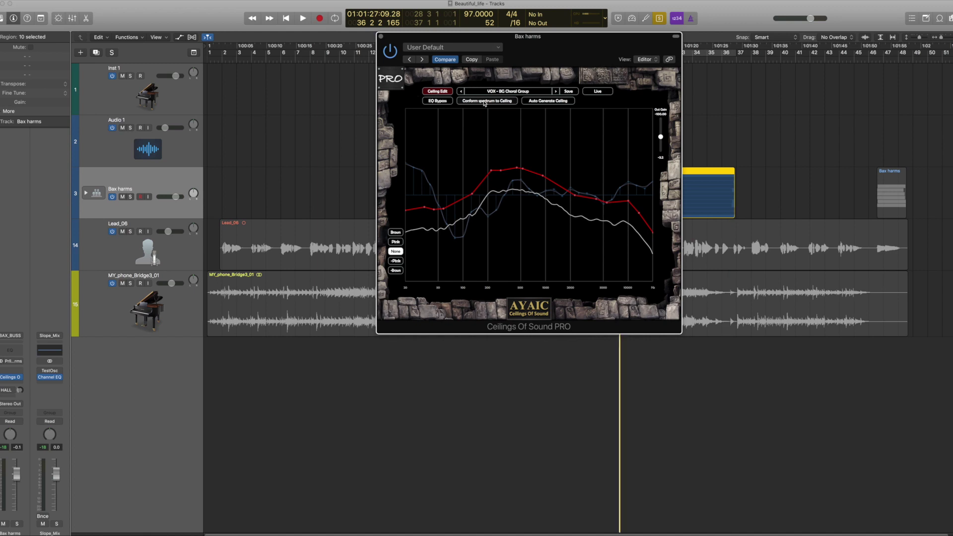
Step: Audition VOX - BG Females Up High and Full Range MnF with spectrum conformed, ending on VOX - BG Girl Group
{"action": "left_click", "coordinate": [556, 92]}
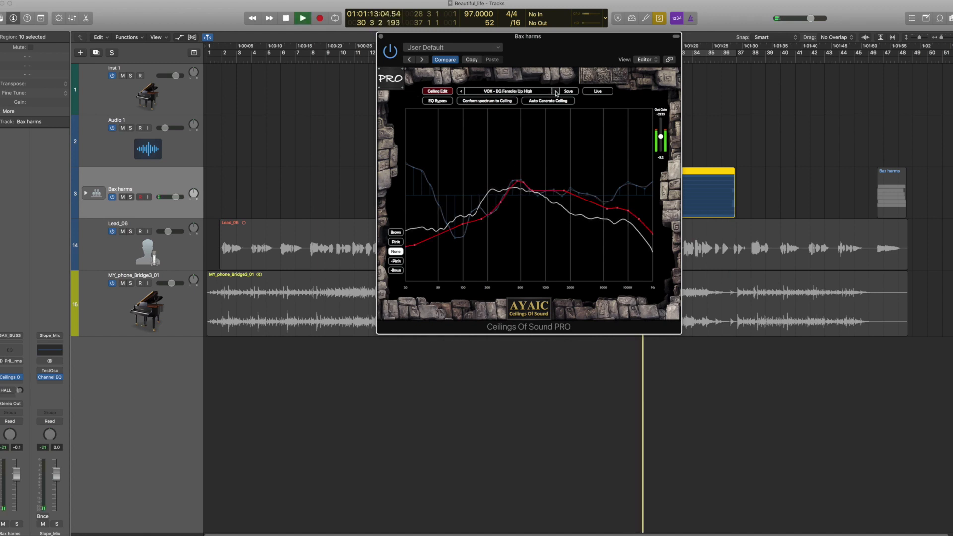
{"action": "left_click", "coordinate": [487, 101]}
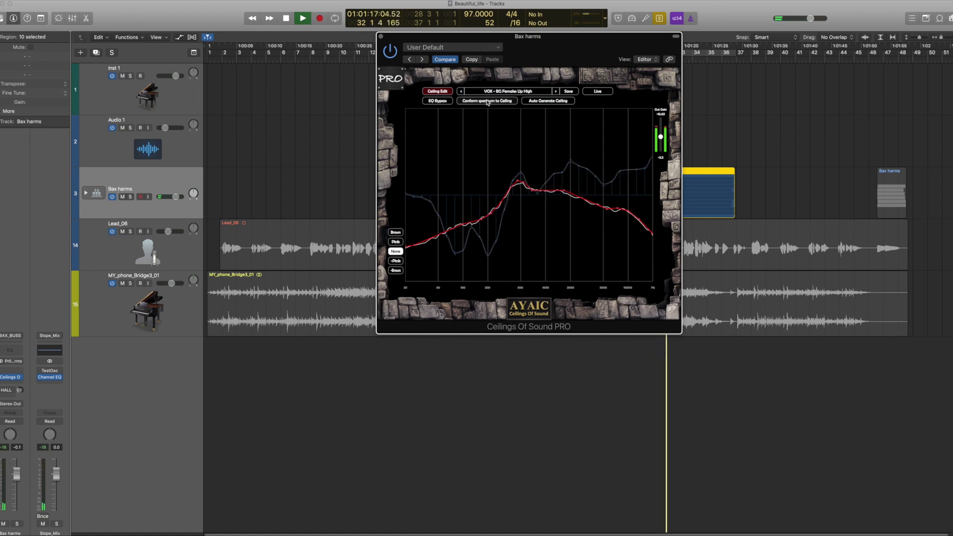
{"action": "key", "text": "space"}
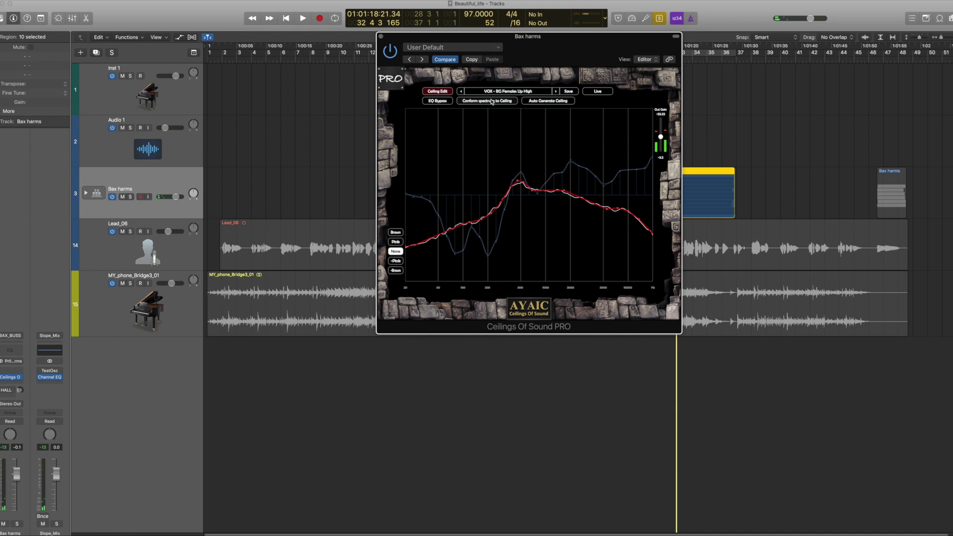
{"action": "left_click", "coordinate": [555, 93]}
{"action": "left_click", "coordinate": [480, 102]}
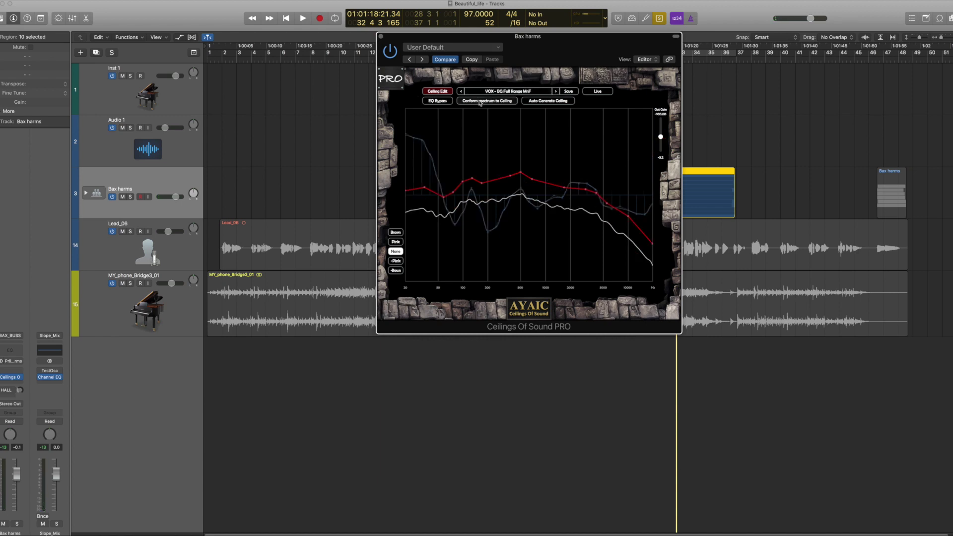
{"action": "key", "text": "space"}
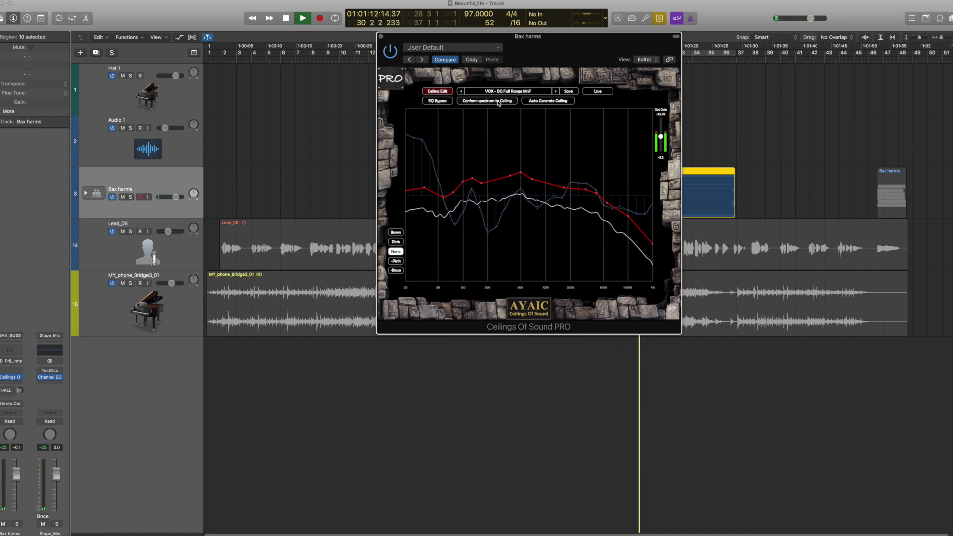
{"action": "left_click", "coordinate": [556, 91]}
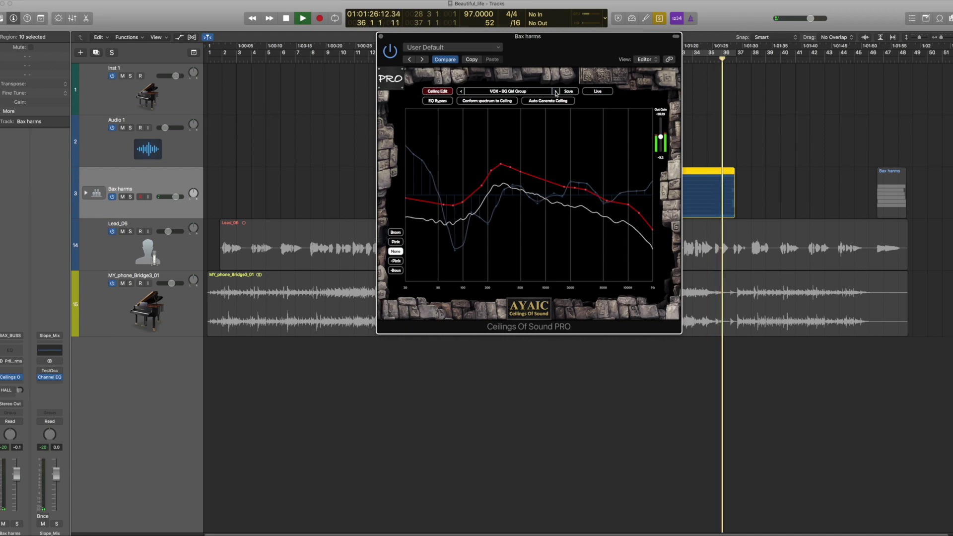
{"action": "key", "text": "space"}
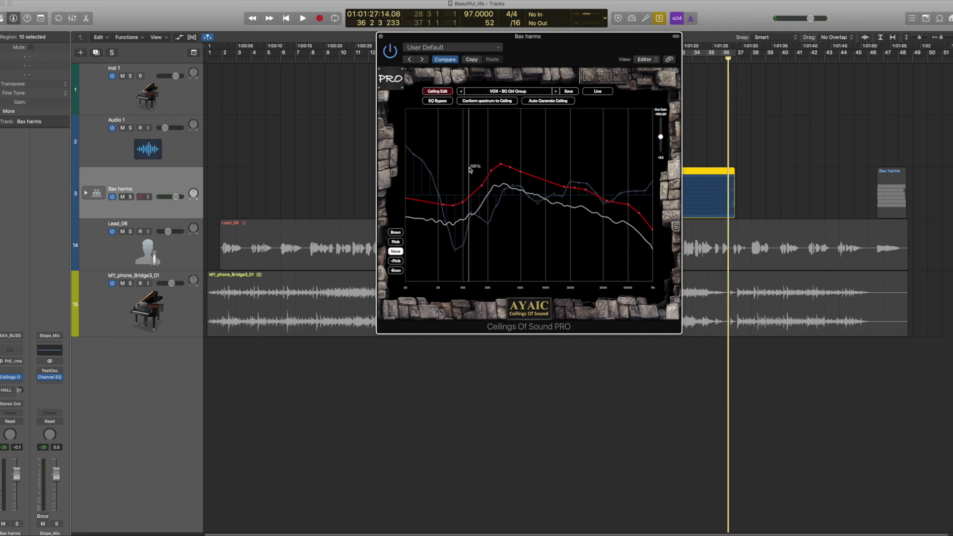
Step: In EQ Edit, flatten the low and mid-range dips of the Bax harms EQ and nudge Out Gain up
{"action": "left_click", "coordinate": [444, 91]}
{"action": "key", "text": "space"}
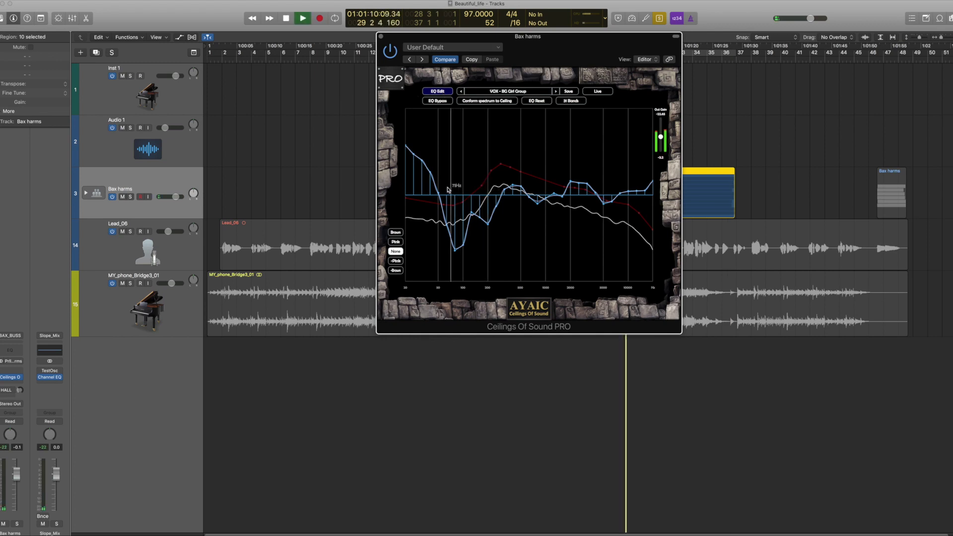
{"action": "left_click_drag", "start_coordinate": [448, 189], "coordinate": [403, 188]}
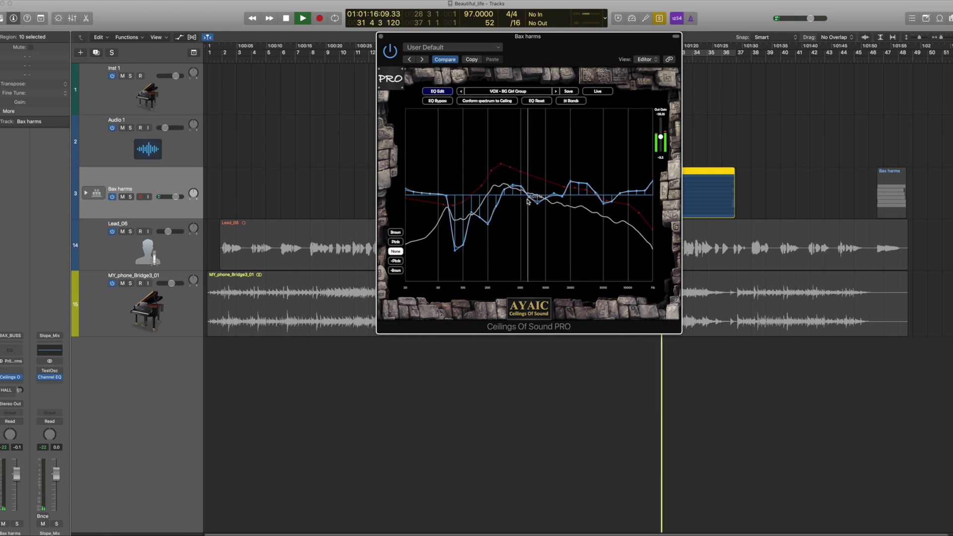
{"action": "left_click_drag", "start_coordinate": [527, 201], "coordinate": [656, 188]}
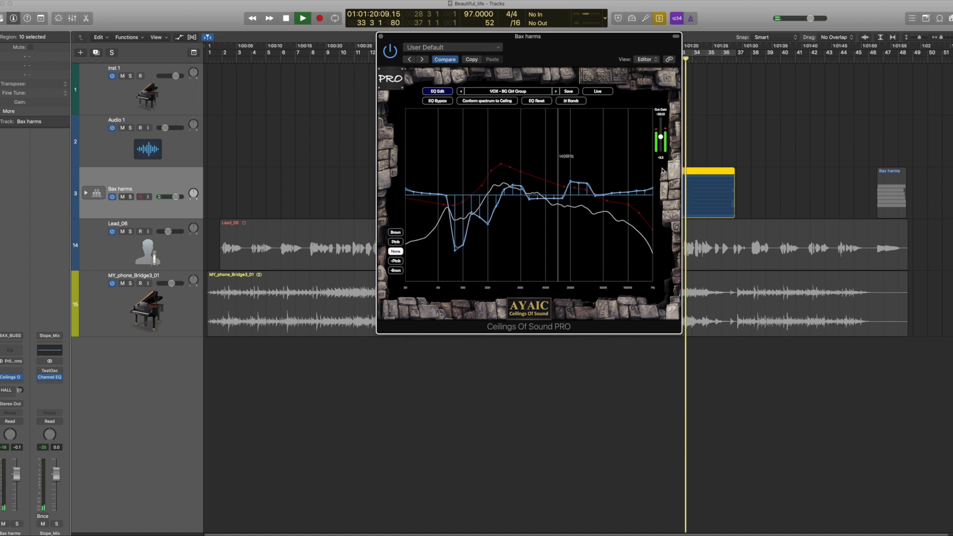
{"action": "left_click_drag", "start_coordinate": [661, 137], "coordinate": [661, 135]}
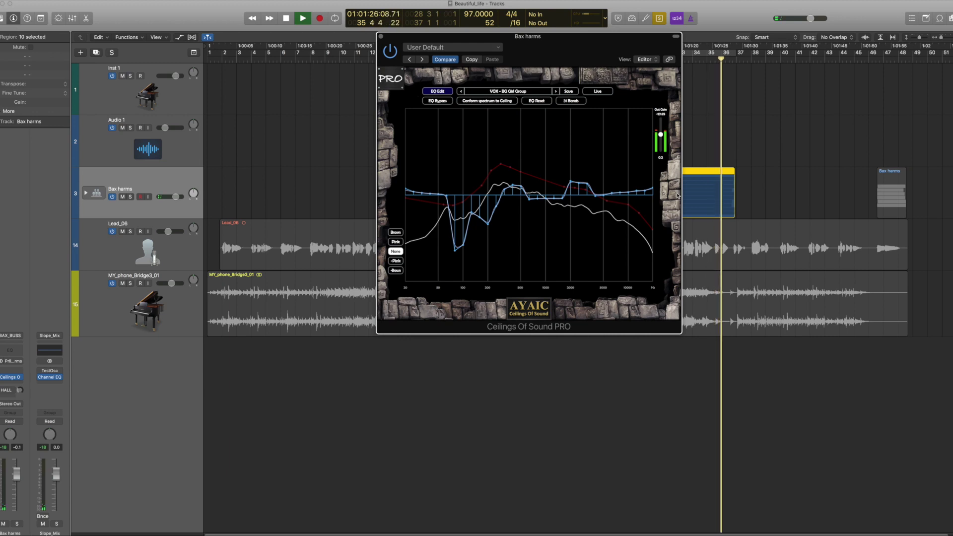
{"action": "key", "text": "space"}
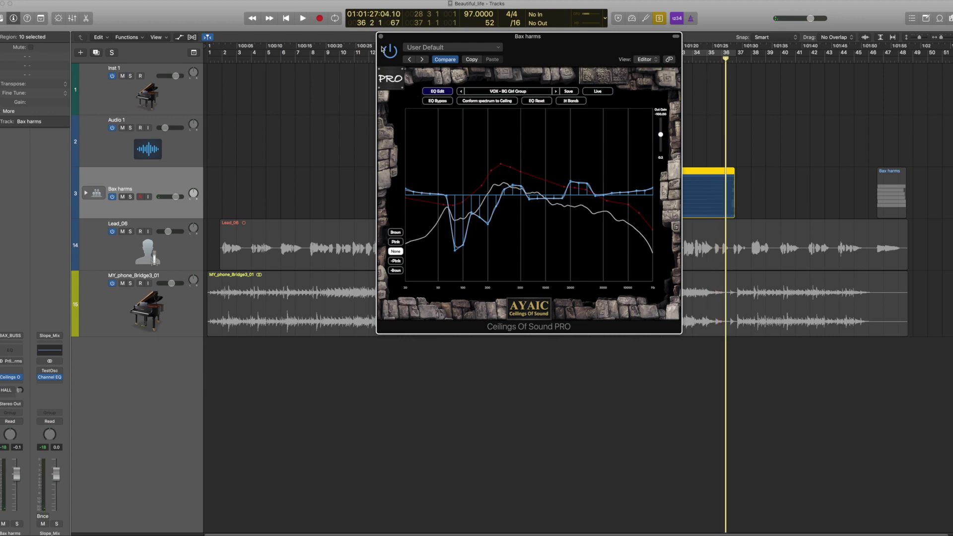
Step: Close the Bax harms plugin, play from the first Bax harms region, and set MY_phone_Bridge3_01 to -7.0 dB
{"action": "left_click", "coordinate": [381, 38]}
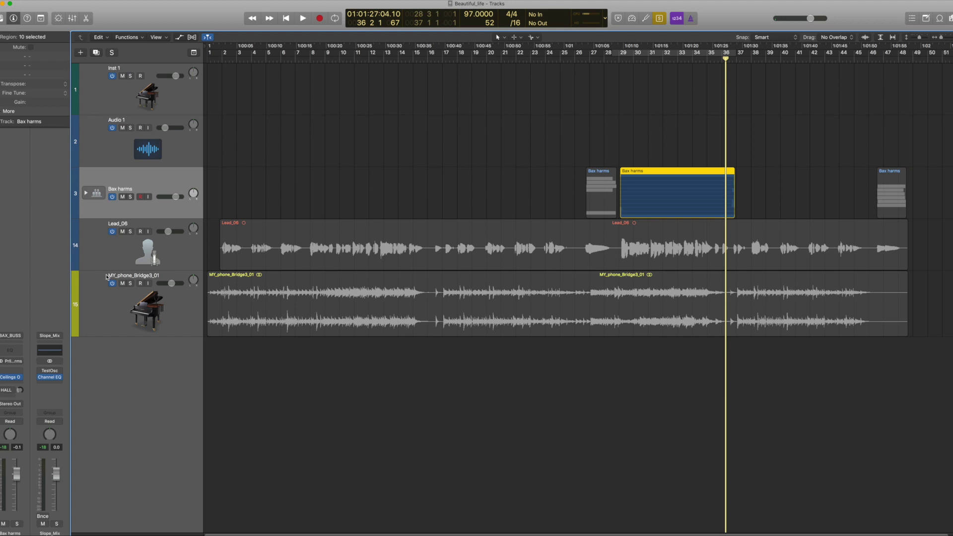
{"action": "key", "text": "super+a"}
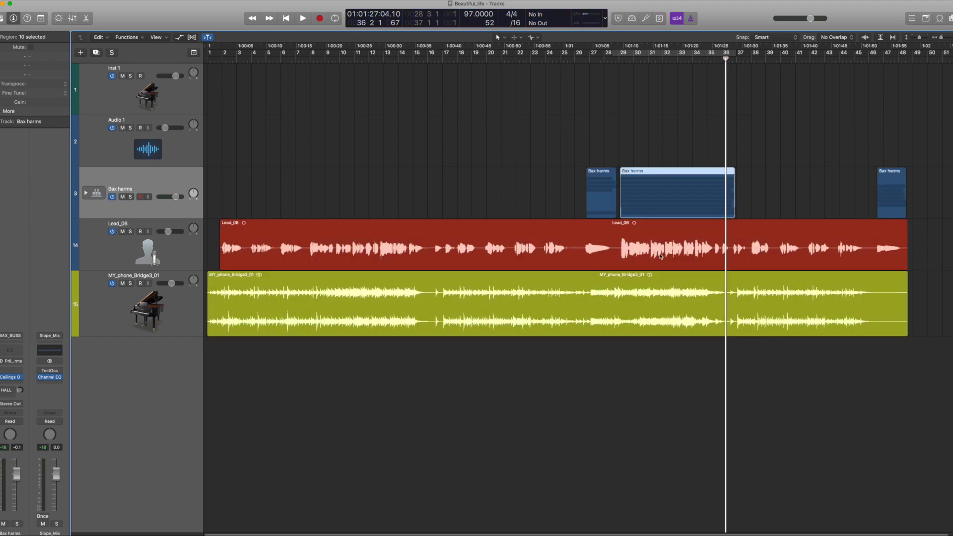
{"action": "left_click", "coordinate": [606, 200]}
{"action": "key", "text": "shift+Return"}
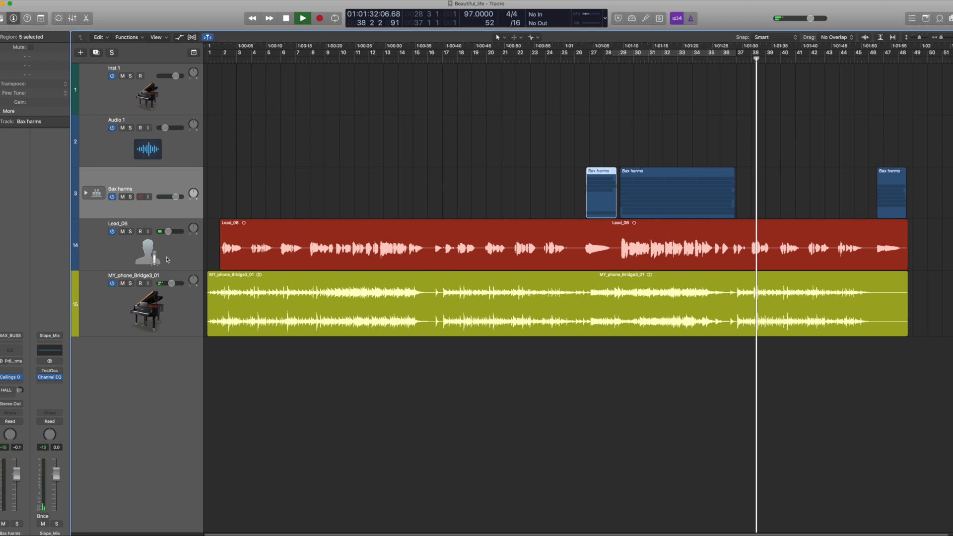
{"action": "left_click_drag", "start_coordinate": [171, 283], "coordinate": [169, 283]}
{"action": "key", "text": "space"}
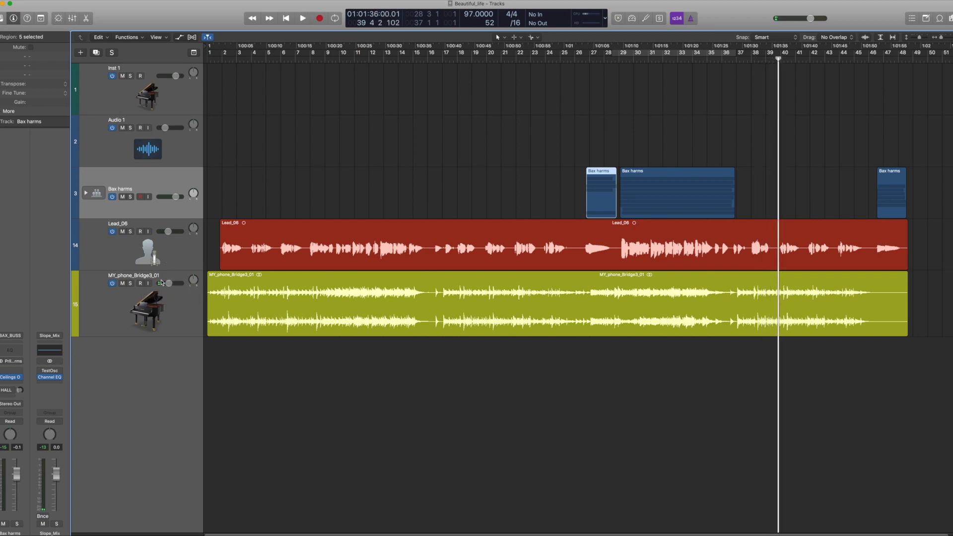